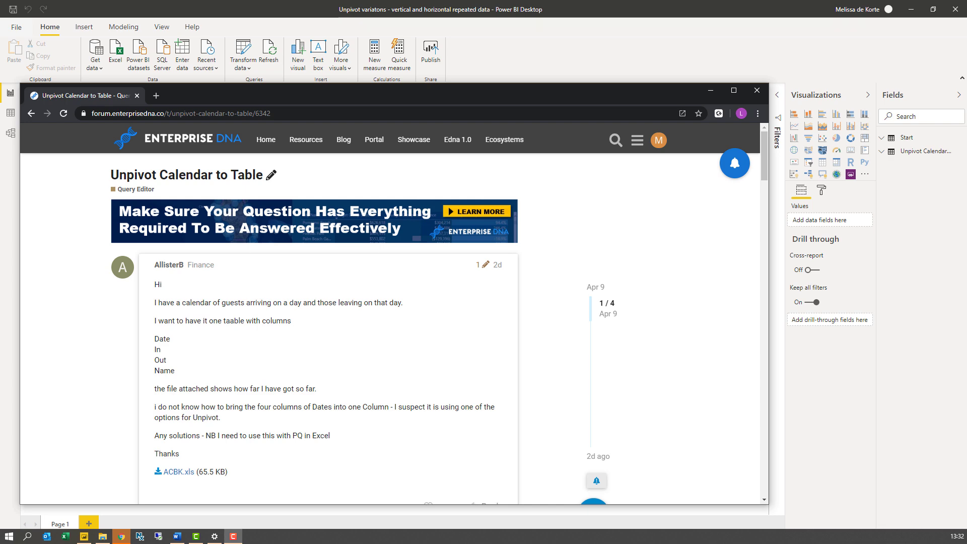
# Step: Minimize the browser showing the Unpivot Calendar to Table forum question to reveal Power BI
pyautogui.click(708, 90)
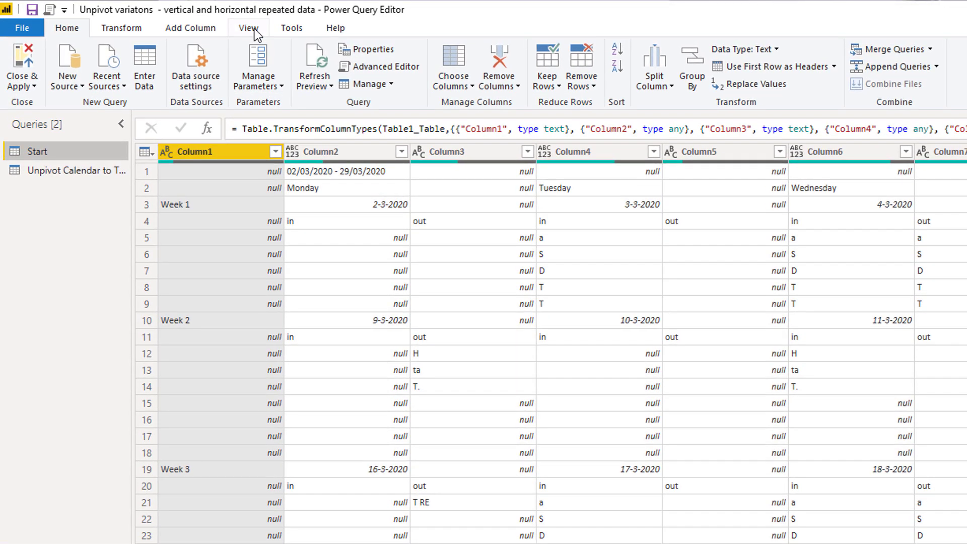
# Step: Check the View layout and display options for the Start query, then go back to Home
pyautogui.click(255, 30)
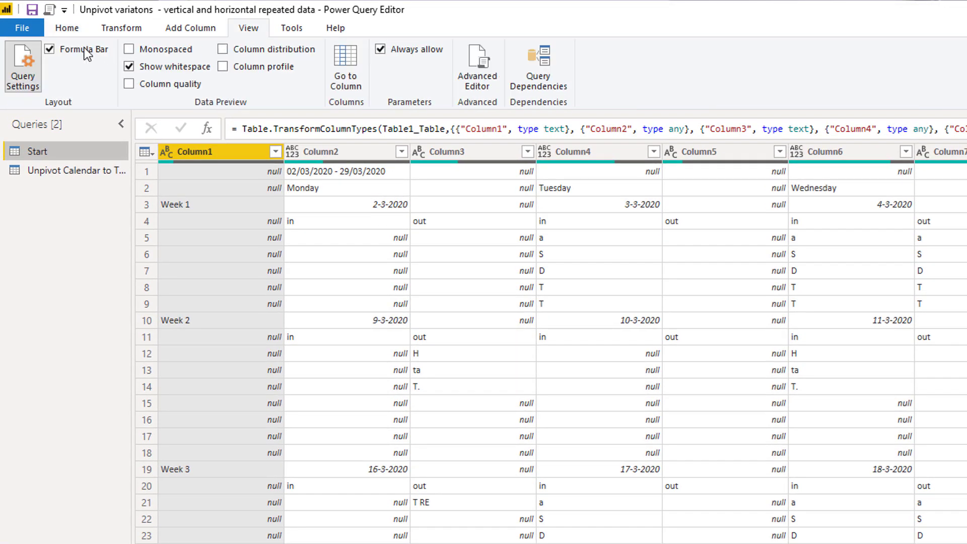
pyautogui.click(65, 28)
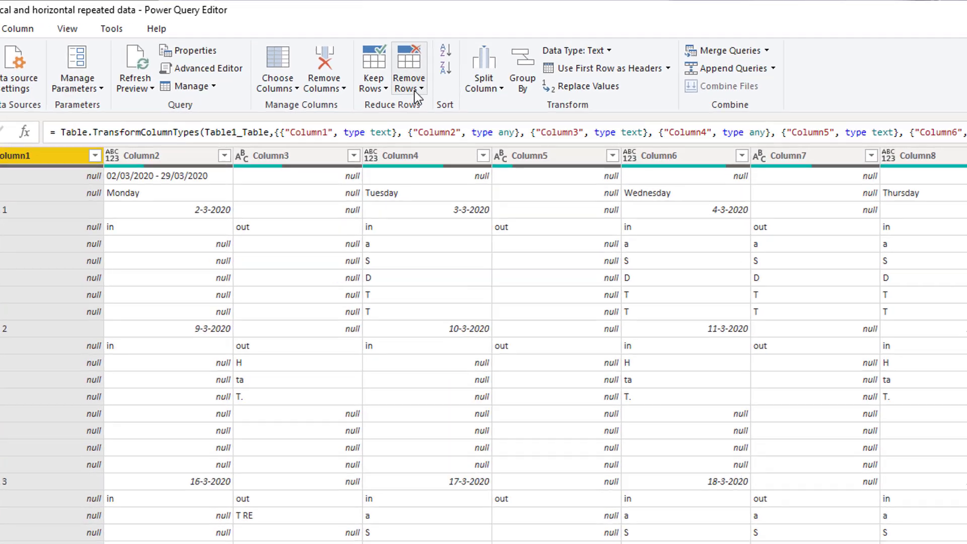
# Step: Remove the top 2 rows from the Start query
pyautogui.click(430, 60)
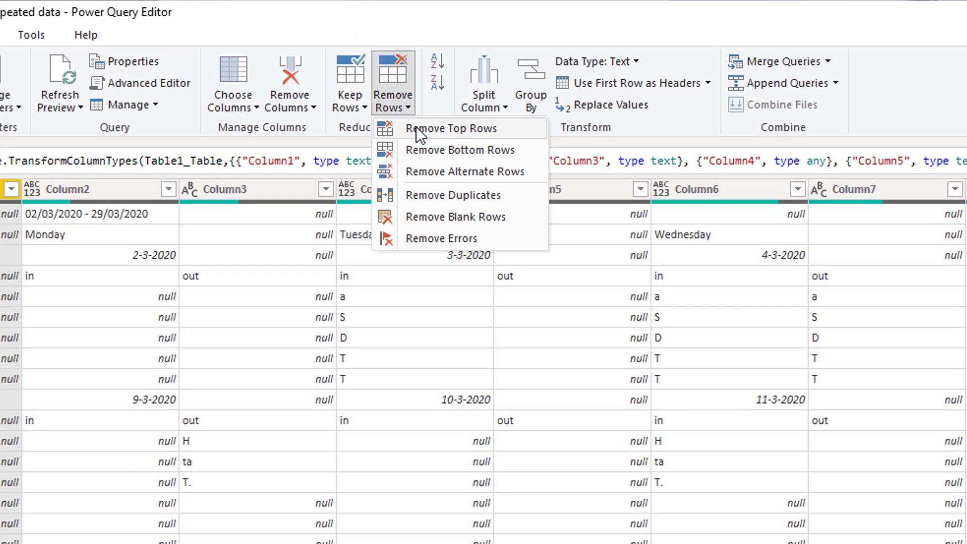
pyautogui.click(415, 126)
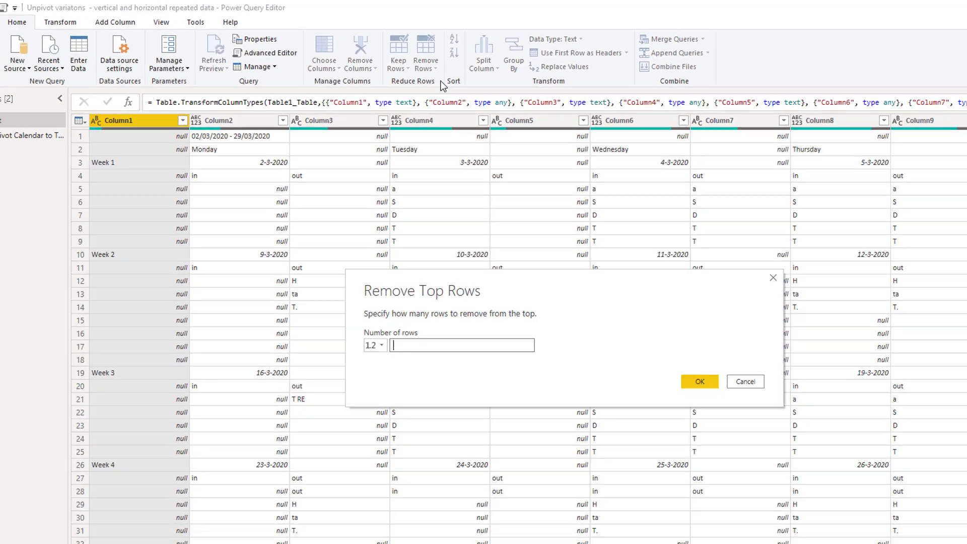
pyautogui.write('2')
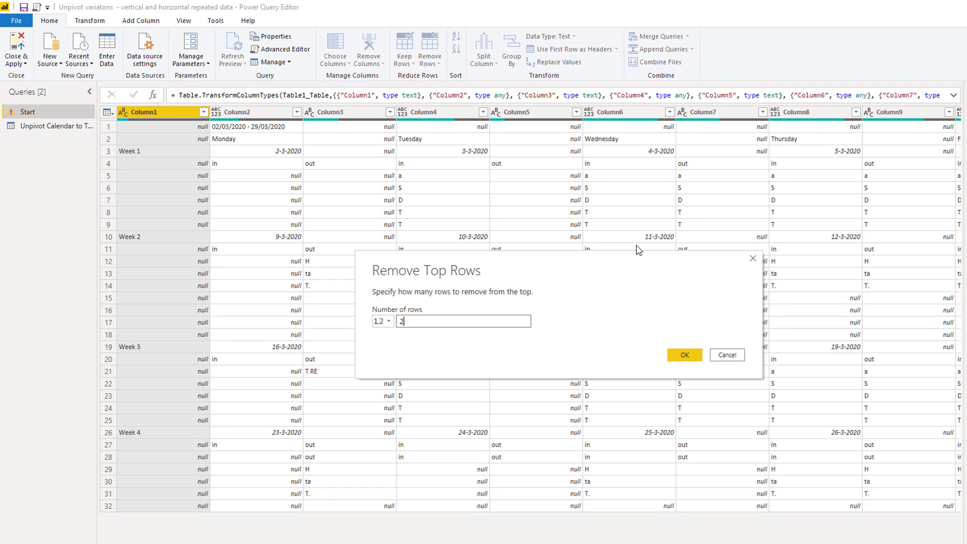
pyautogui.click(680, 354)
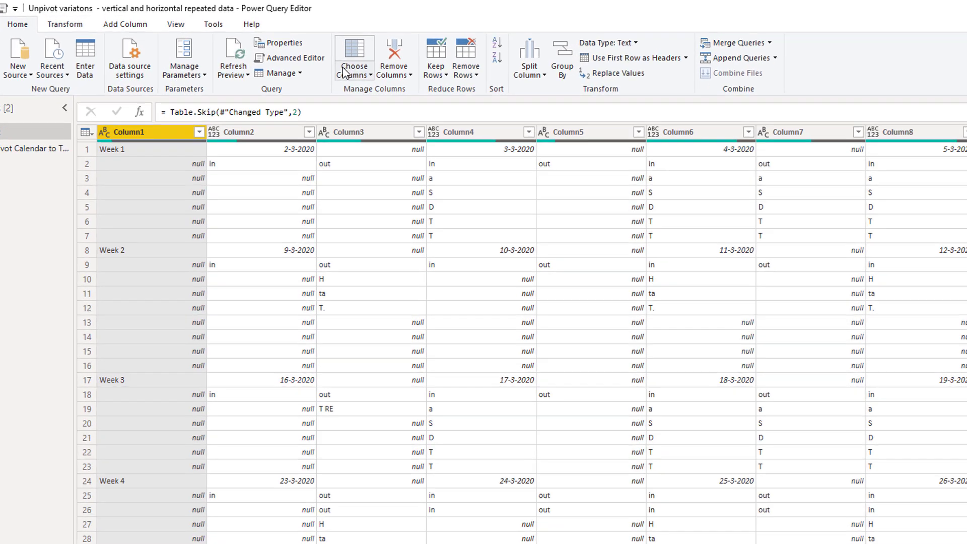
# Step: Keep every column except Column1 using Choose Columns
pyautogui.click(334, 63)
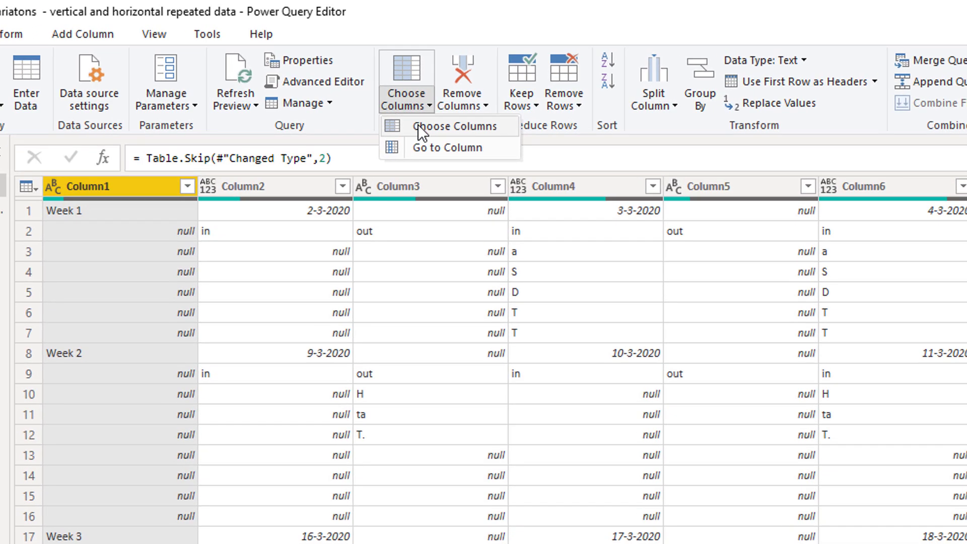
pyautogui.click(422, 131)
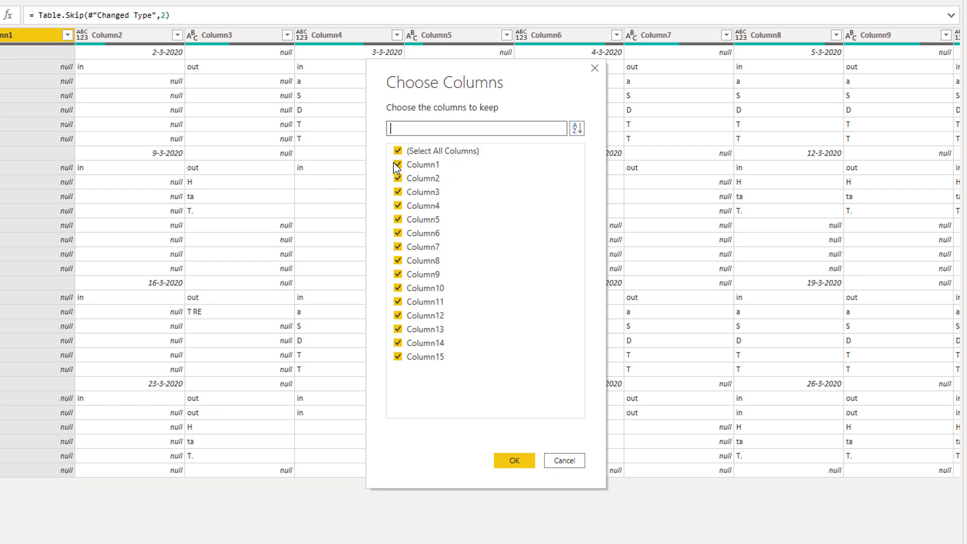
pyautogui.click(400, 165)
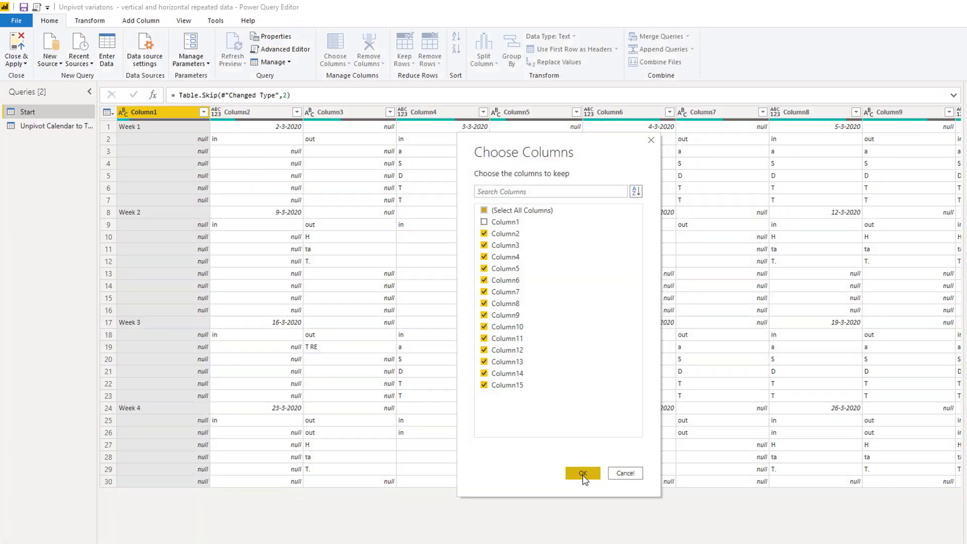
pyautogui.click(546, 465)
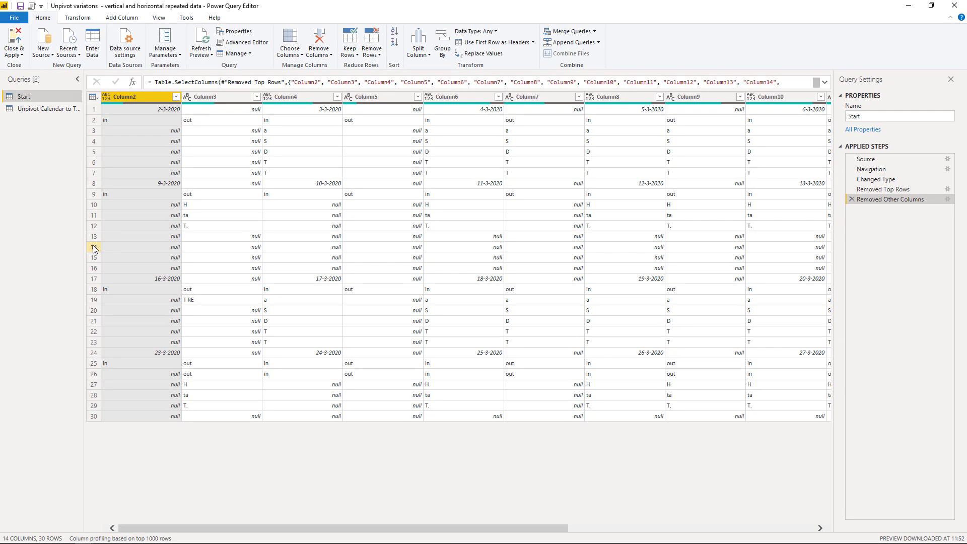
# Step: Remove blank rows, trimming the Start grid from 30 to 27 rows
pyautogui.moveTo(168, 531); pyautogui.dragTo(120, 531)
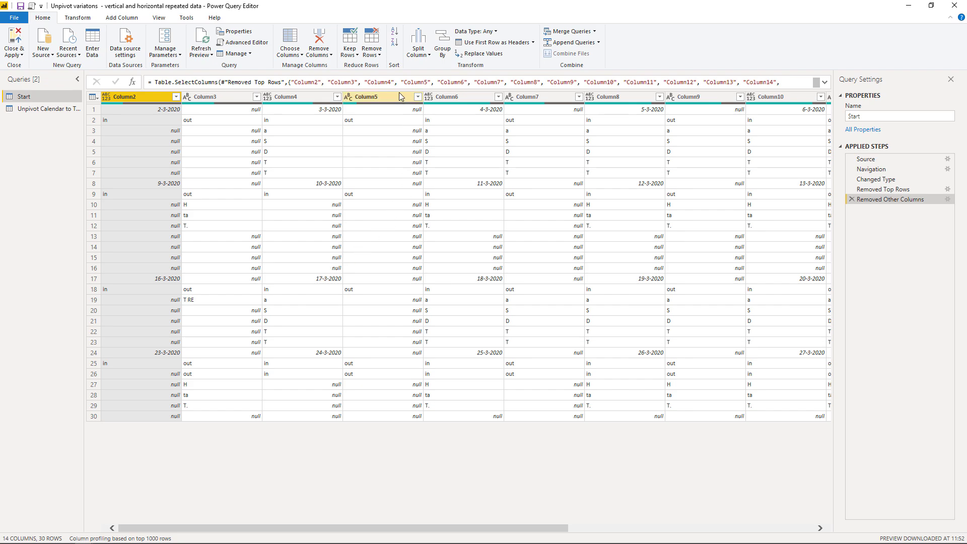
pyautogui.click(379, 54)
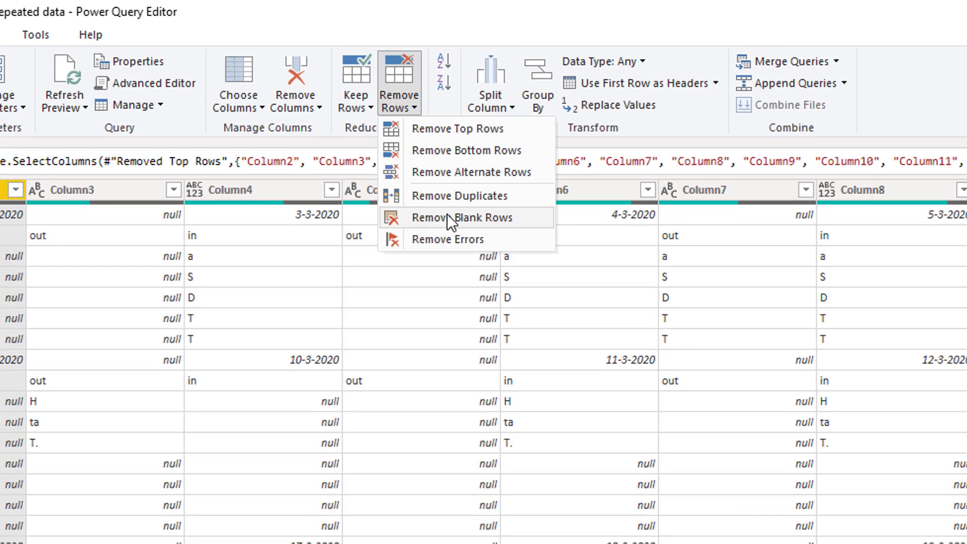
pyautogui.click(446, 225)
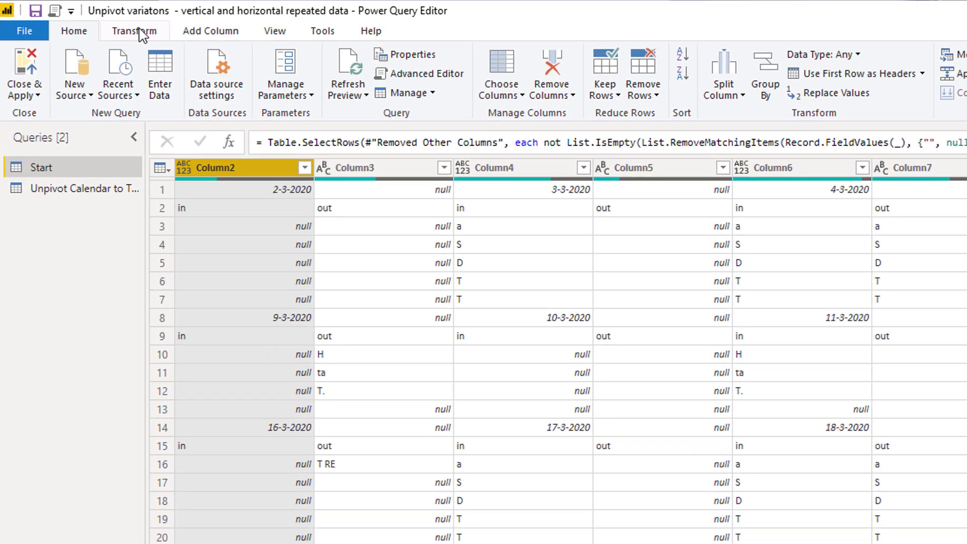
# Step: Transpose the table and fill down the dates in Column1, Column8, Column14 and Column21
pyautogui.click(93, 21)
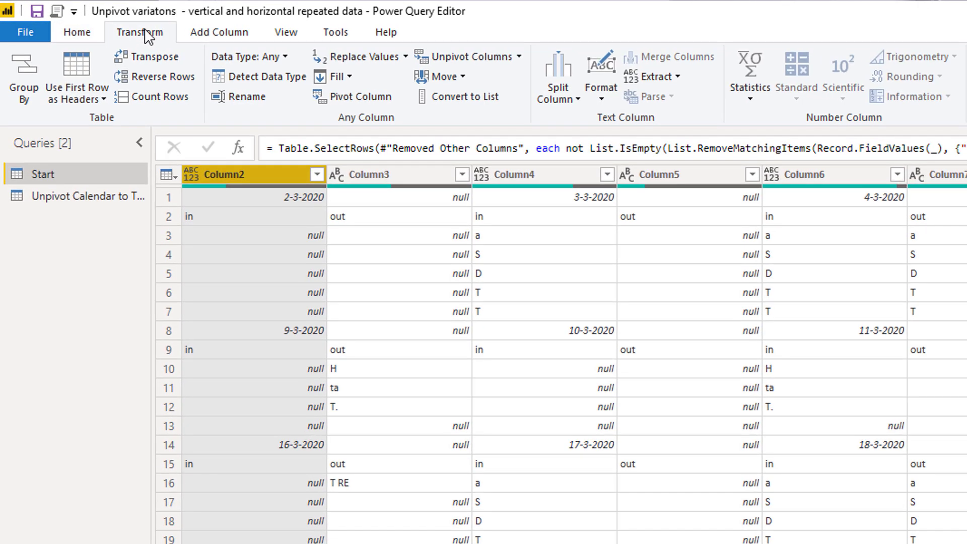
pyautogui.click(148, 59)
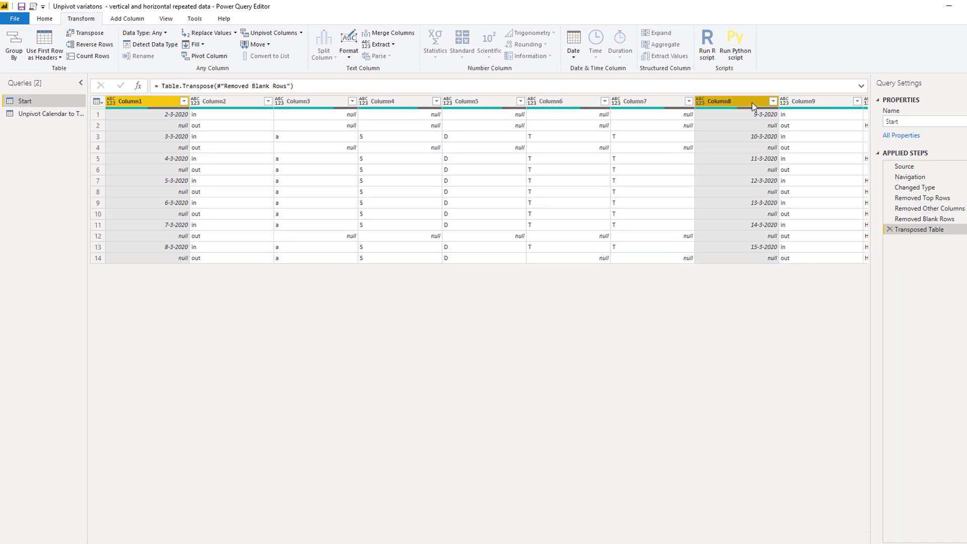
pyautogui.moveTo(283, 528); pyautogui.dragTo(587, 459)
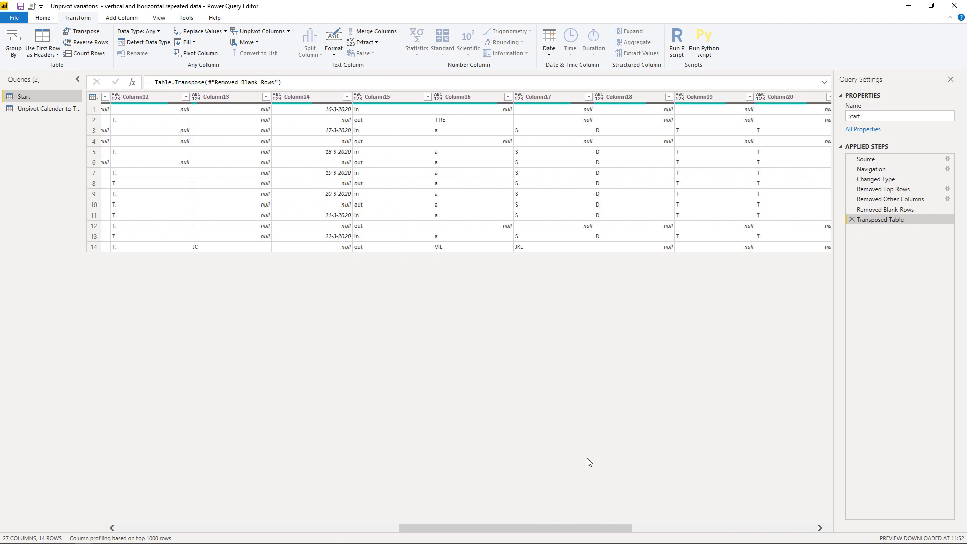
pyautogui.click(333, 96)
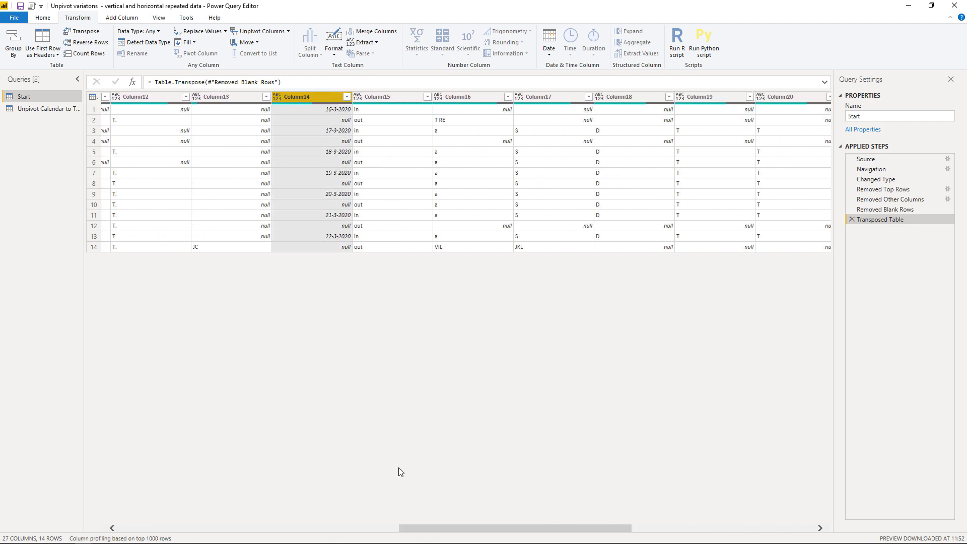
pyautogui.moveTo(428, 534); pyautogui.dragTo(559, 516)
pyautogui.click(479, 100)
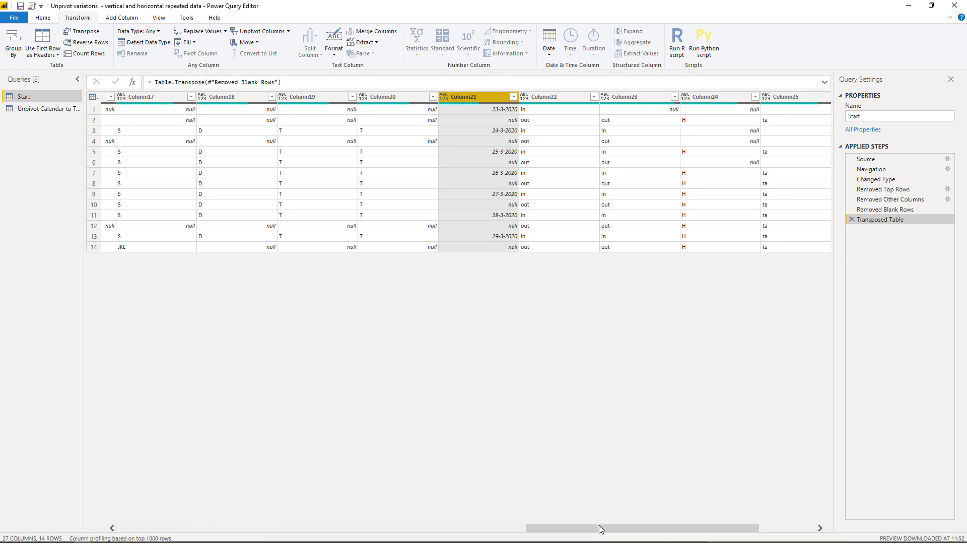
pyautogui.moveTo(600, 527); pyautogui.dragTo(685, 538)
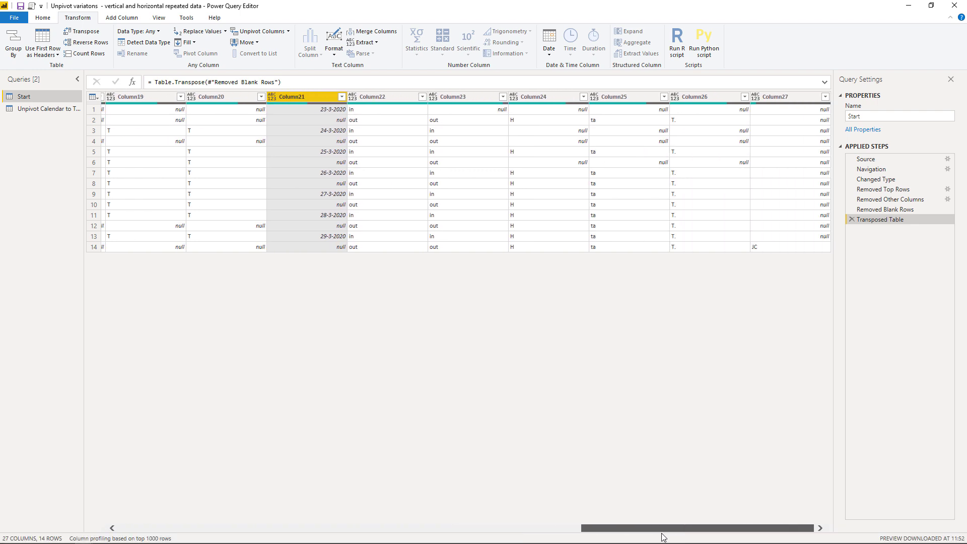
pyautogui.moveTo(661, 535); pyautogui.dragTo(145, 500)
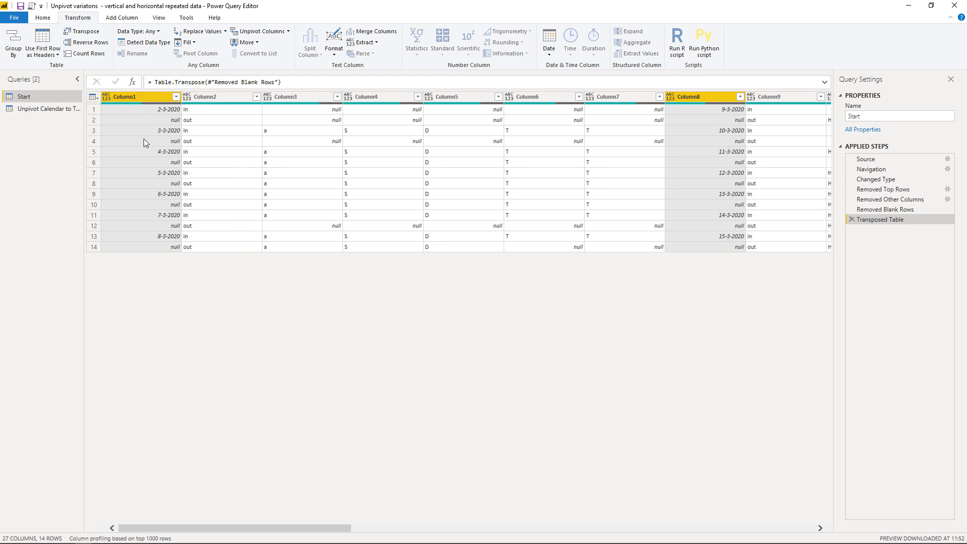
pyautogui.rightClick(156, 96)
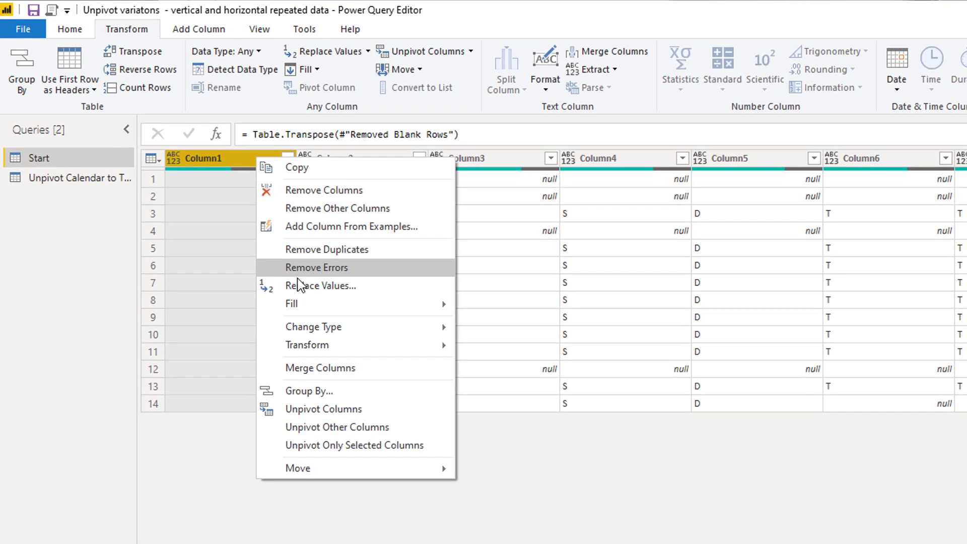
pyautogui.moveTo(425, 303)
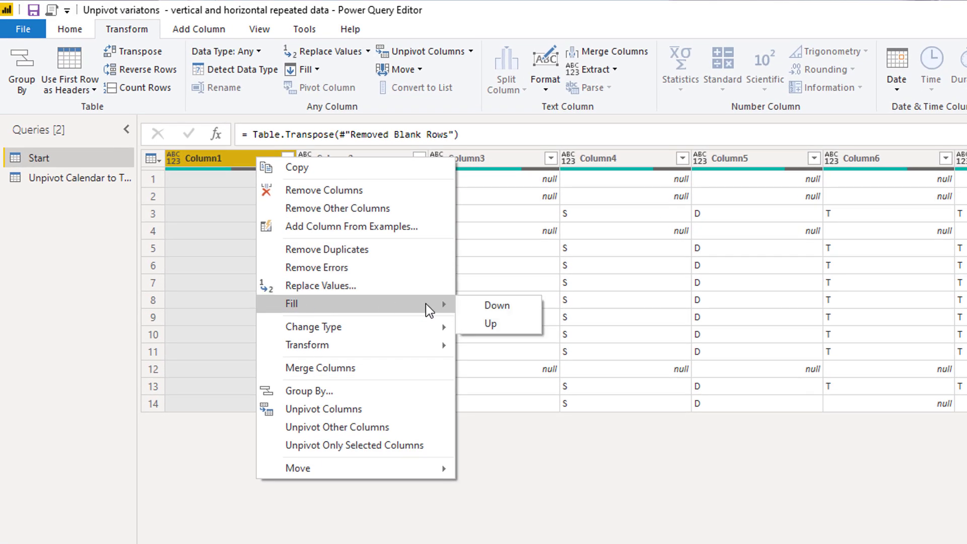
pyautogui.click(487, 306)
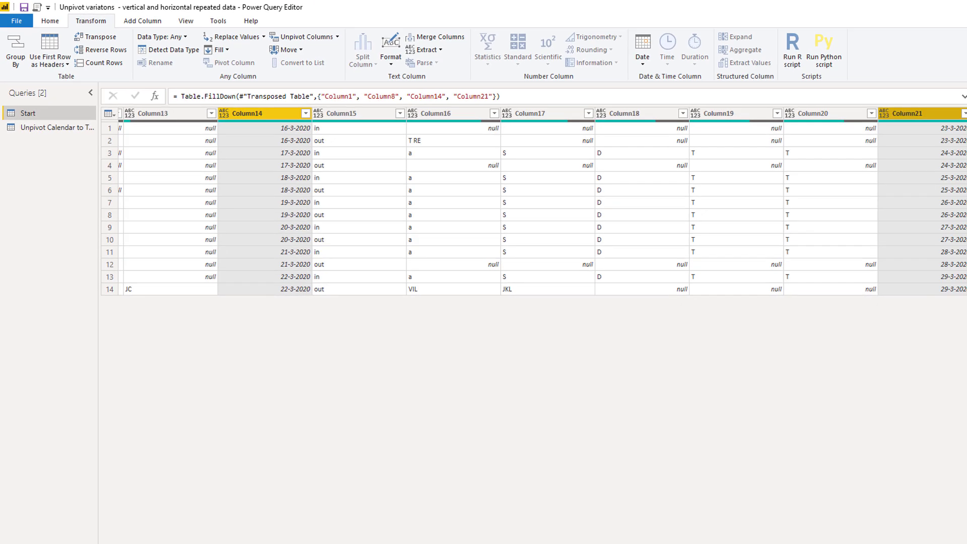
pyautogui.moveTo(604, 527); pyautogui.dragTo(266, 504)
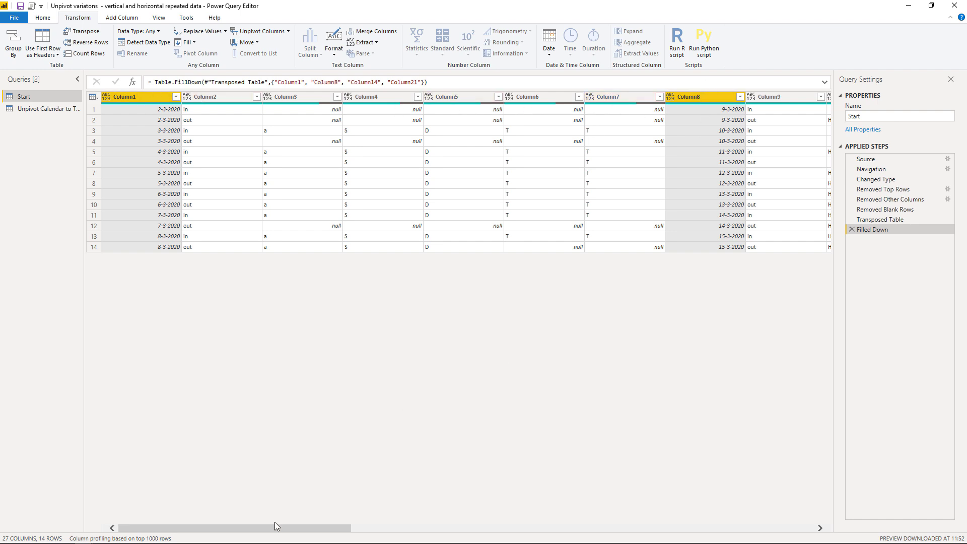
pyautogui.moveTo(274, 527); pyautogui.dragTo(421, 541)
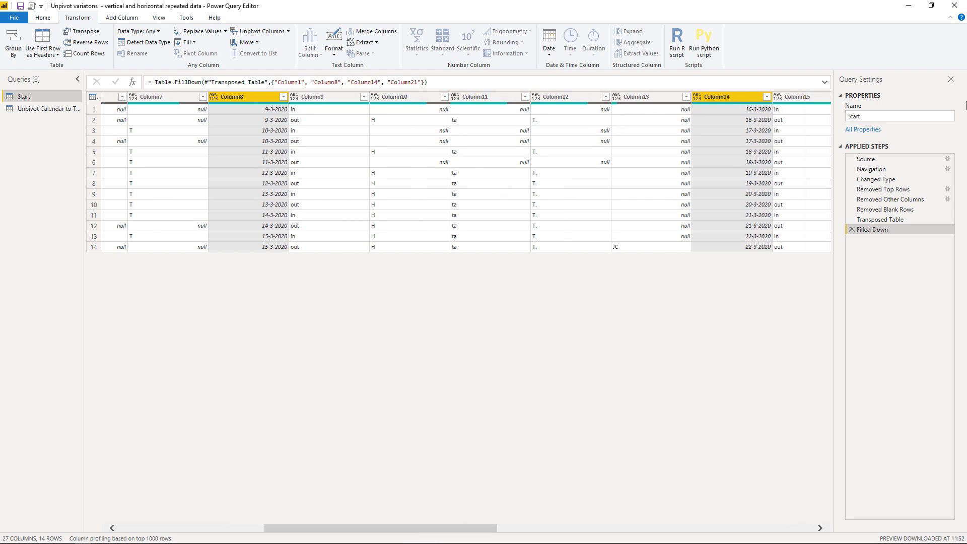
pyautogui.moveTo(408, 532); pyautogui.dragTo(208, 511)
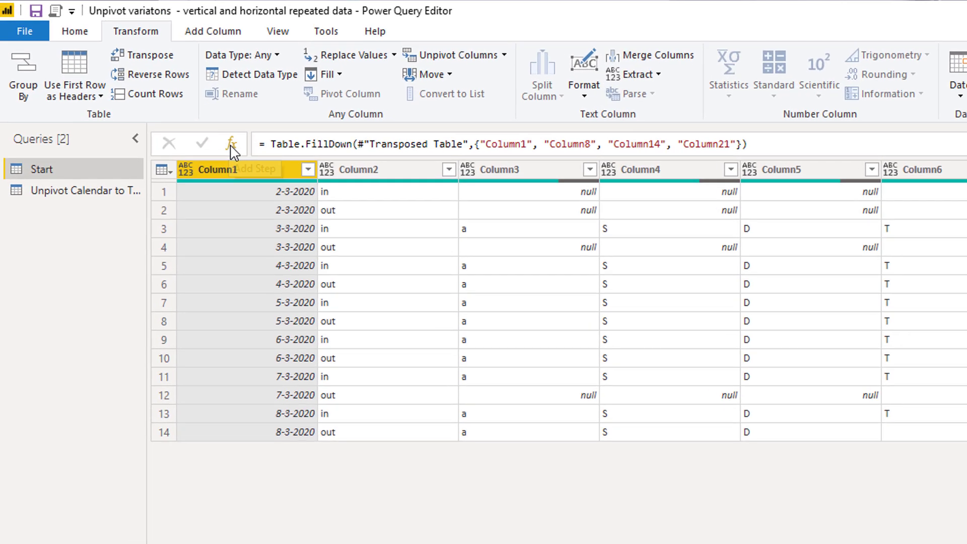
# Step: Add a Custom1 step with the formula = Table.ToColumns( #"Filled Down" )
pyautogui.click(231, 144)
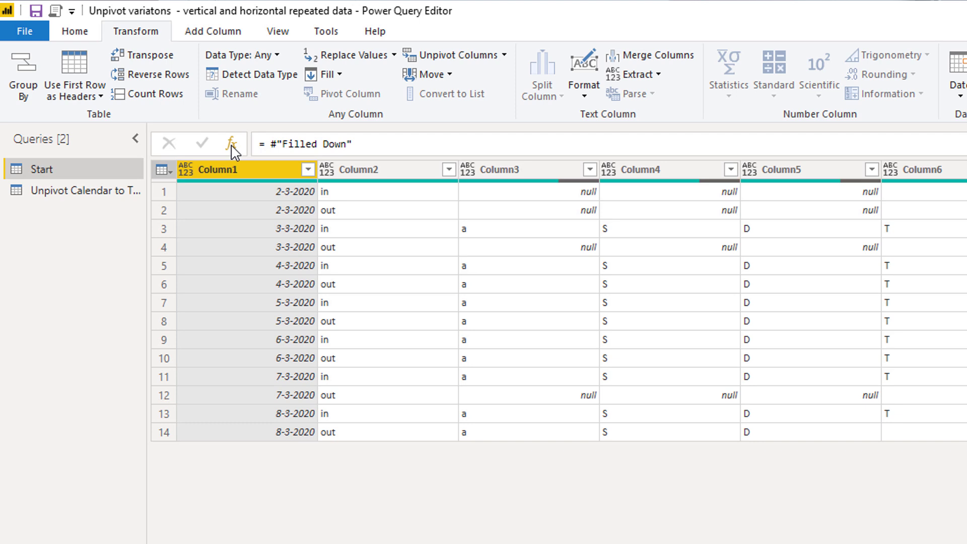
pyautogui.click(271, 146)
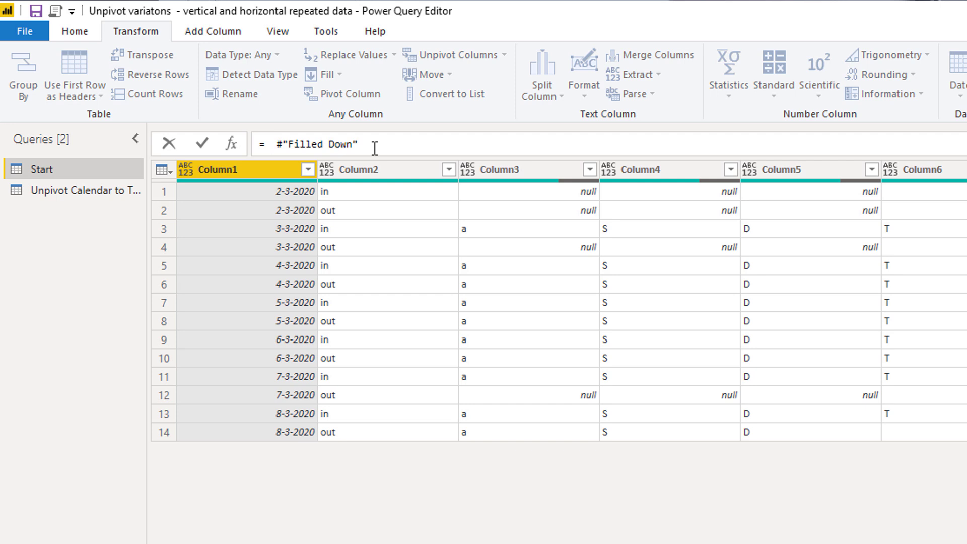
pyautogui.write('T')
pyautogui.write('able')
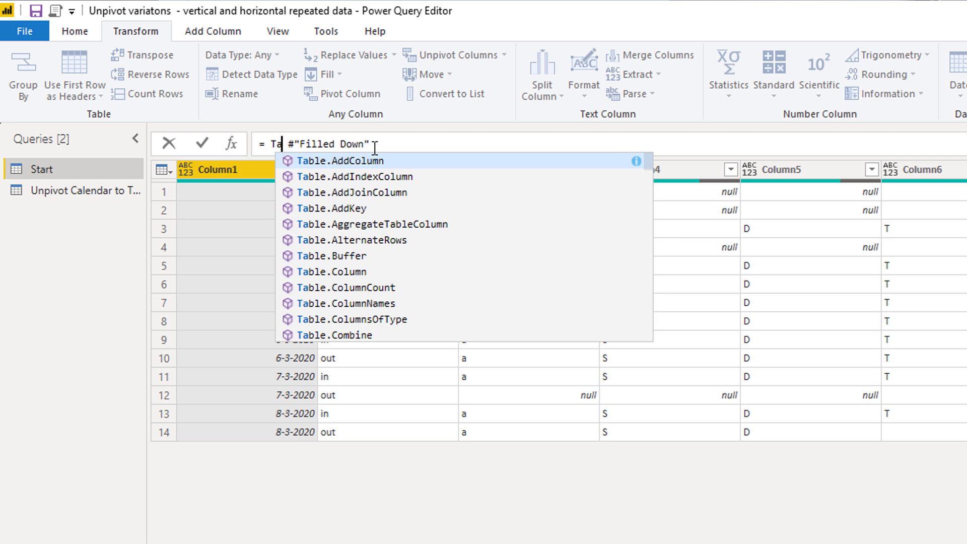
pyautogui.write('.To')
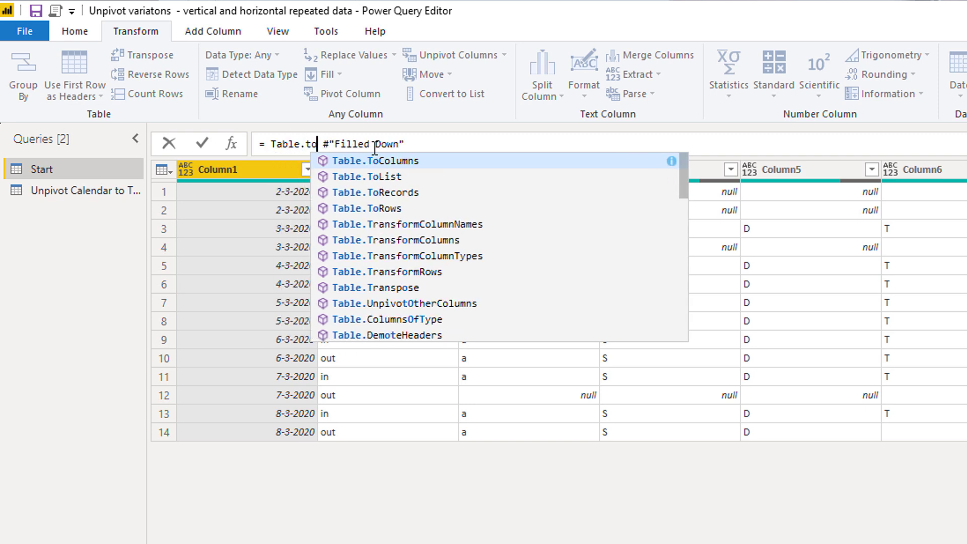
pyautogui.press('Tab')
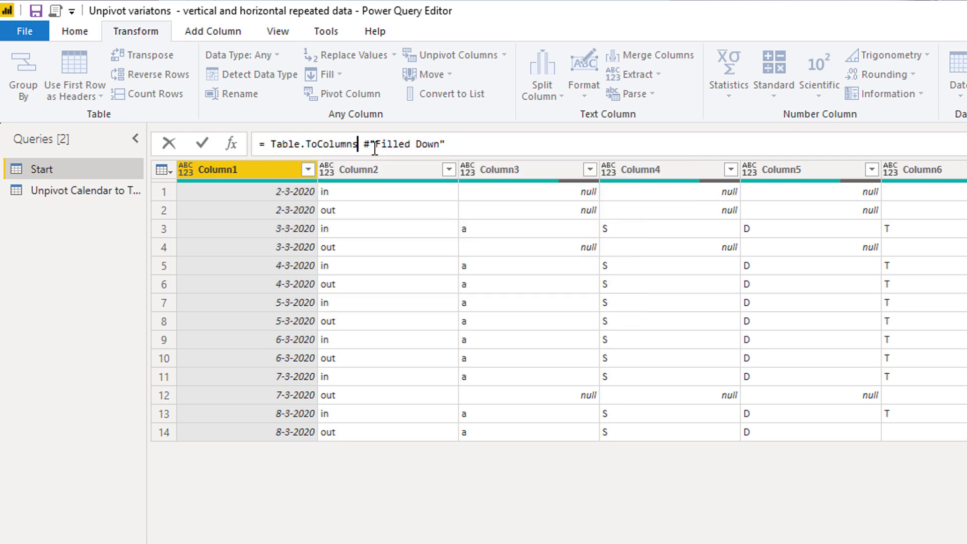
pyautogui.write('(')
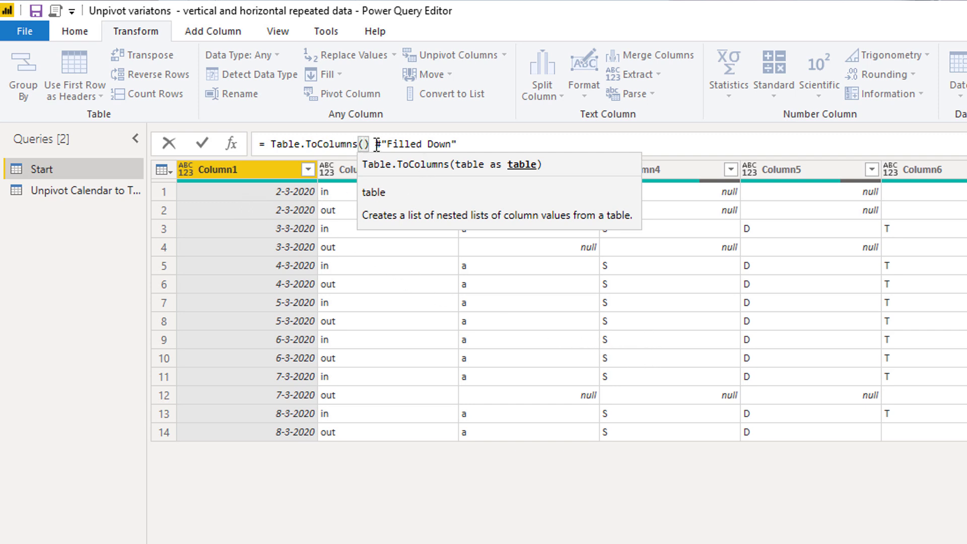
pyautogui.press('Delete')
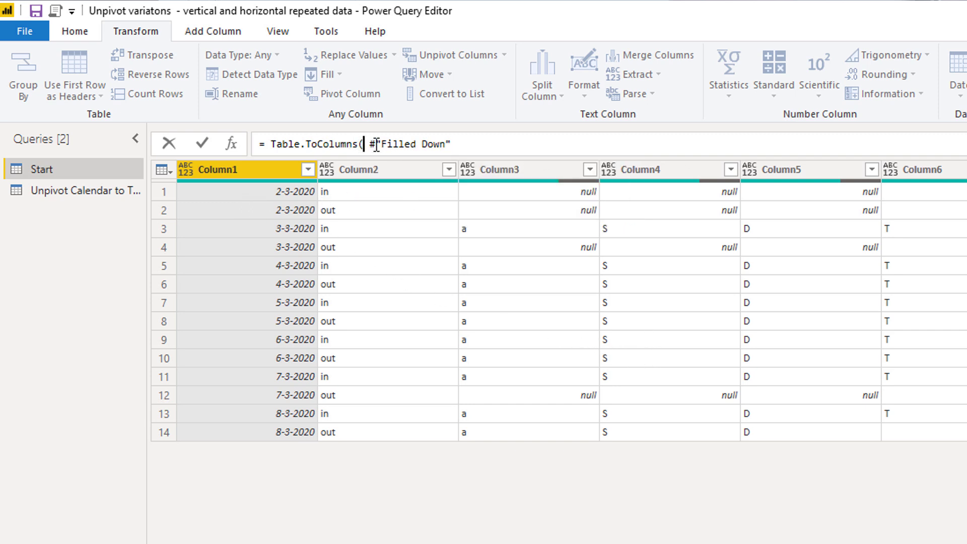
pyautogui.click(457, 146)
pyautogui.write(')')
pyautogui.press('Return')
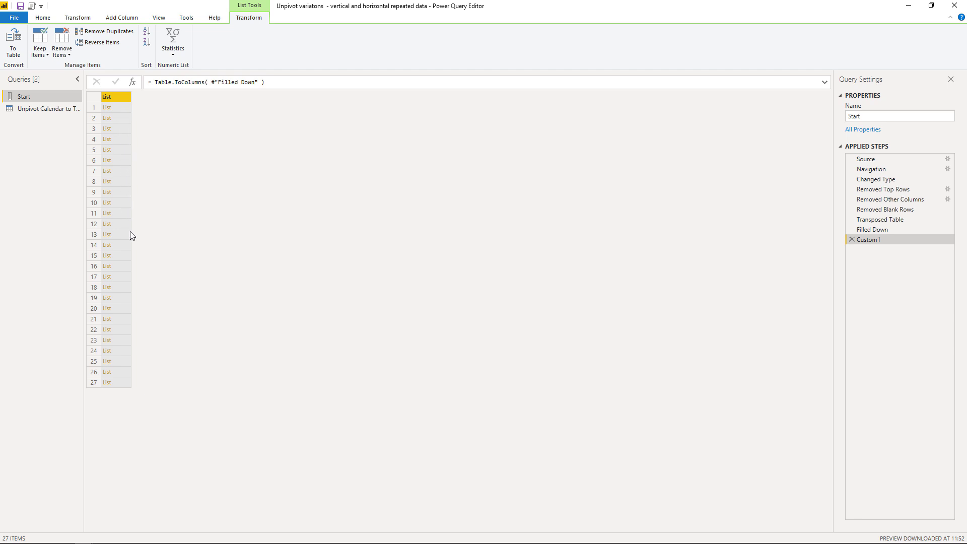
# Step: Preview the first five column lists in an enlarged pane, ending on the 2-3-2020 to 8-3-2020 dates
pyautogui.click(120, 109)
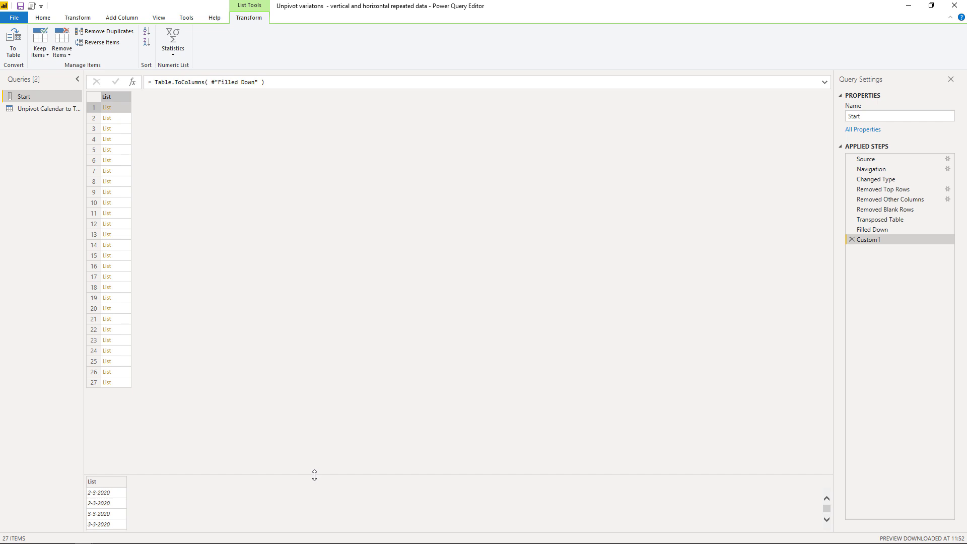
pyautogui.moveTo(314, 473); pyautogui.dragTo(311, 273)
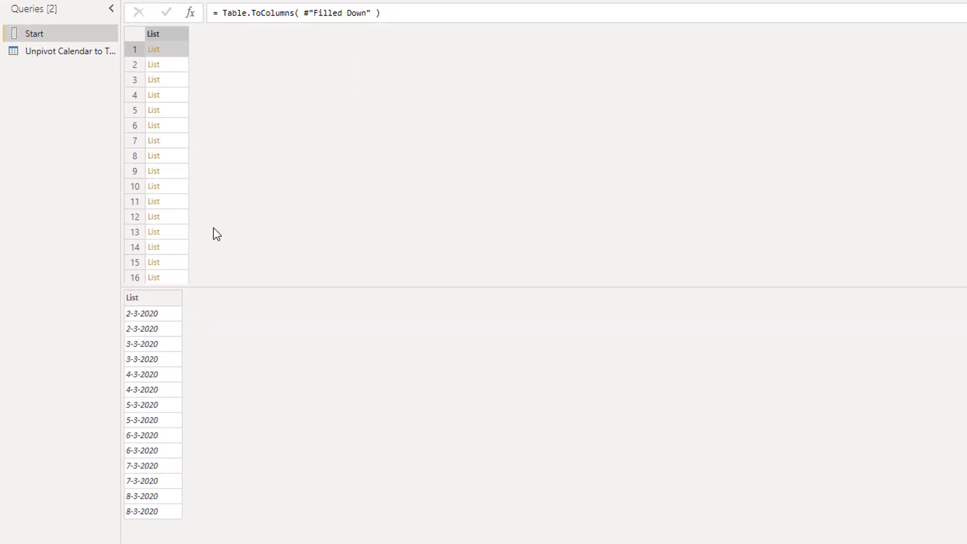
pyautogui.click(176, 65)
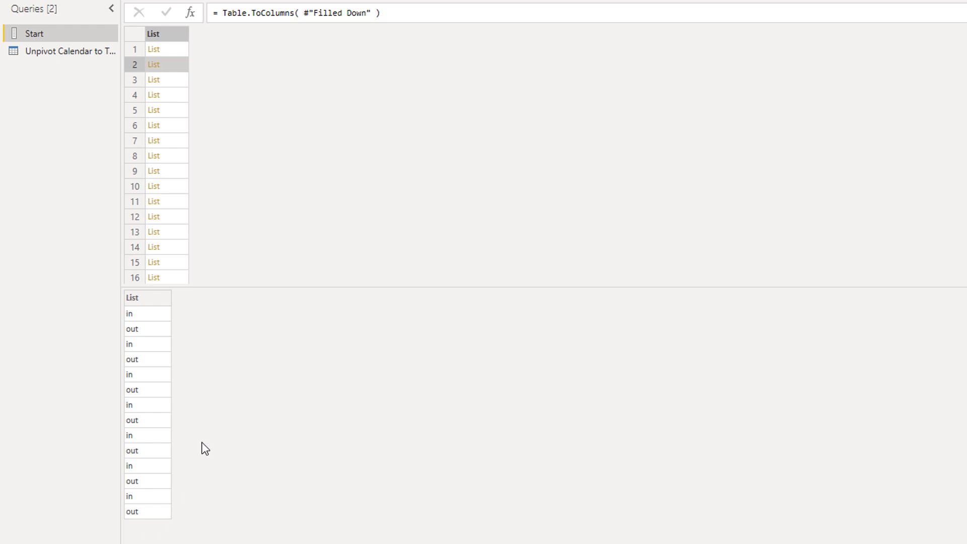
pyautogui.click(178, 80)
pyautogui.click(180, 98)
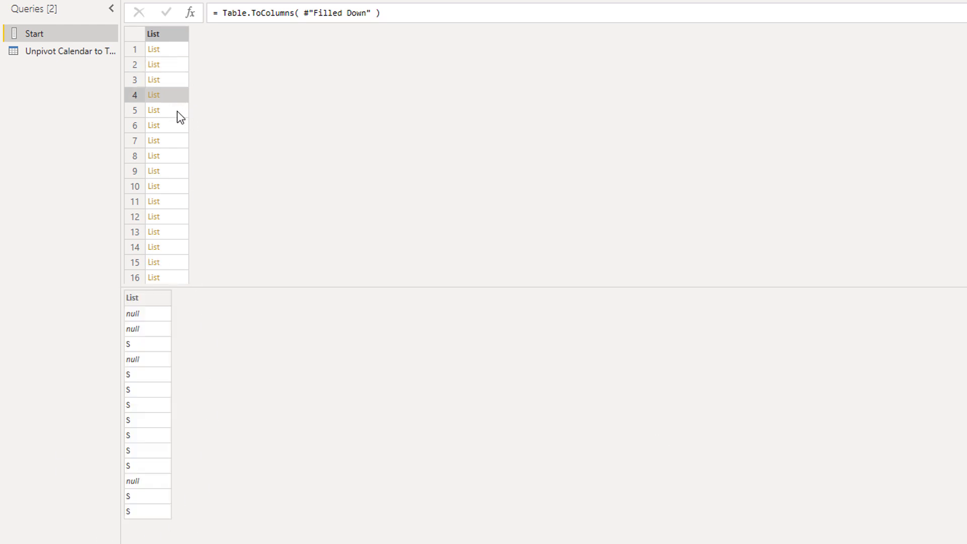
pyautogui.click(179, 111)
pyautogui.click(174, 53)
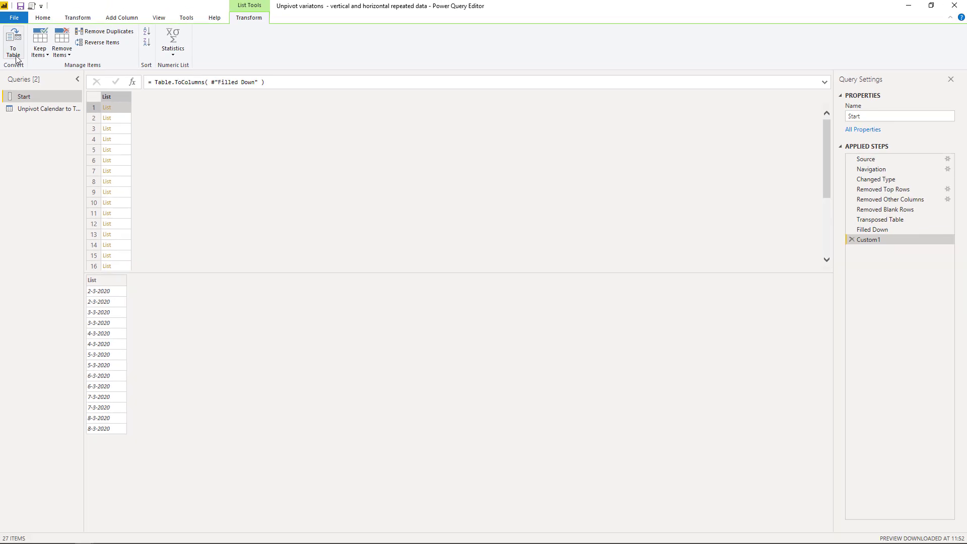
# Step: Convert the list to a table and add an Index column numbered from 0
pyautogui.click(16, 56)
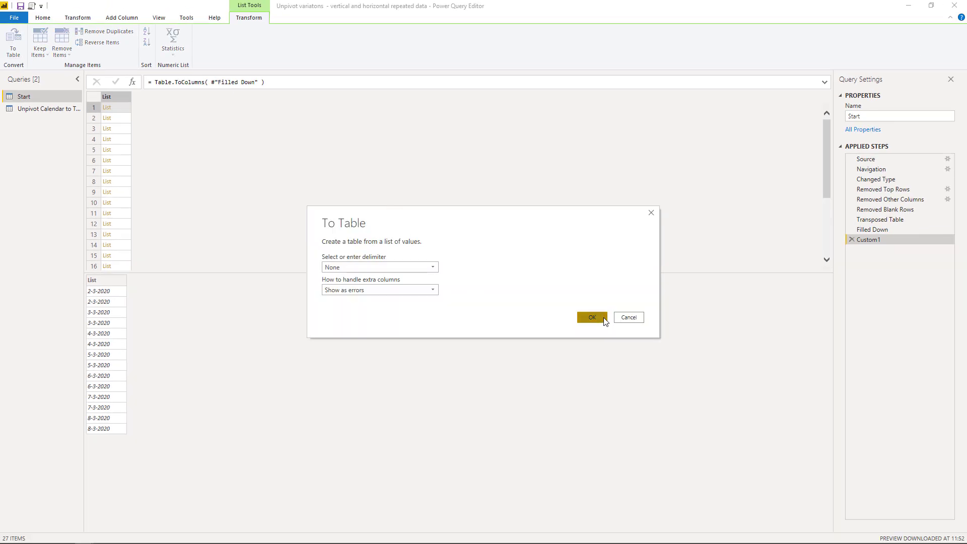
pyautogui.click(592, 317)
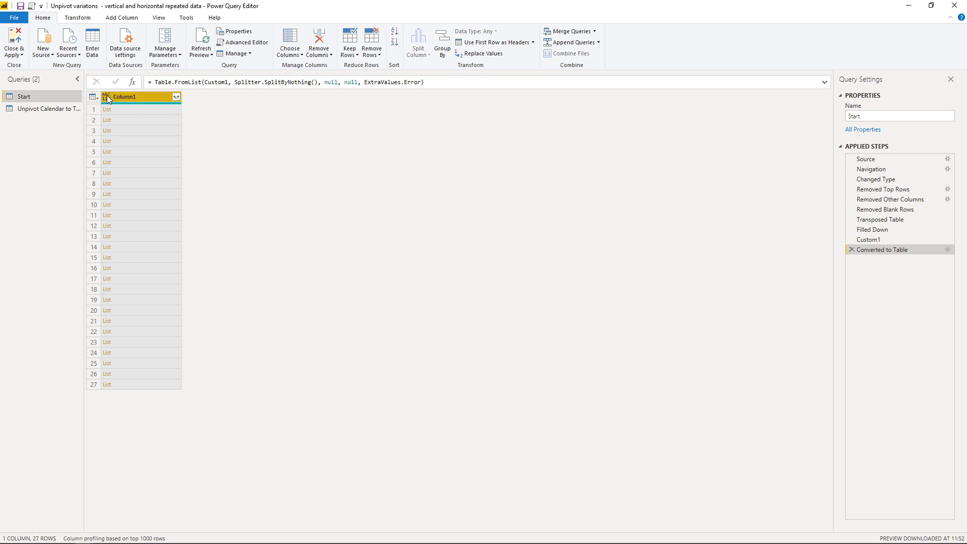
pyautogui.click(95, 98)
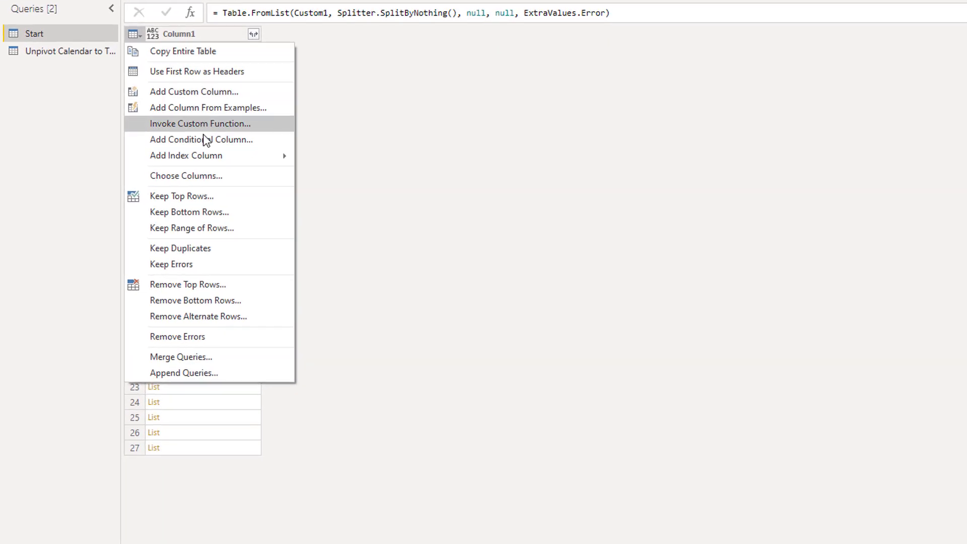
pyautogui.moveTo(265, 158)
pyautogui.click(328, 157)
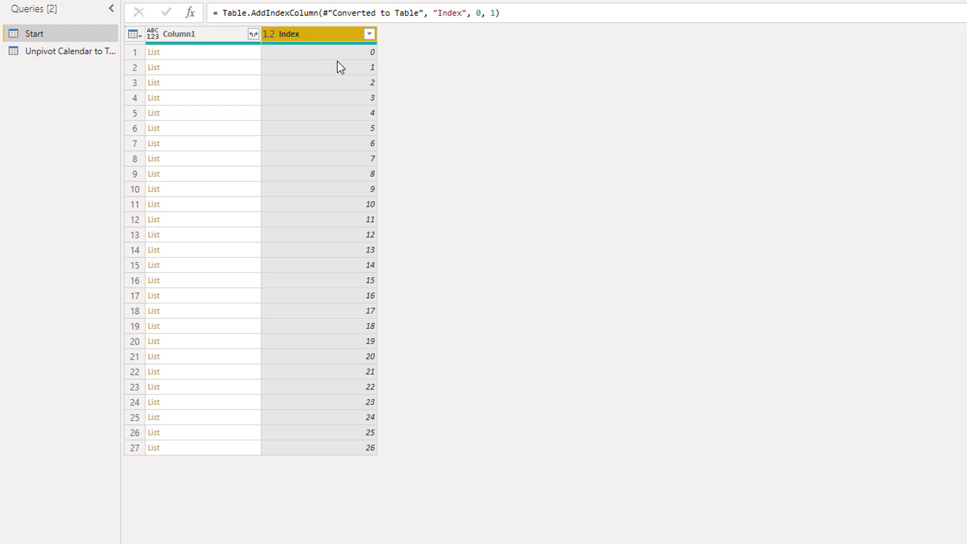
# Step: Preview row 1's date list and row 2's in/out list, then bring up the table-corner menu
pyautogui.click(192, 54)
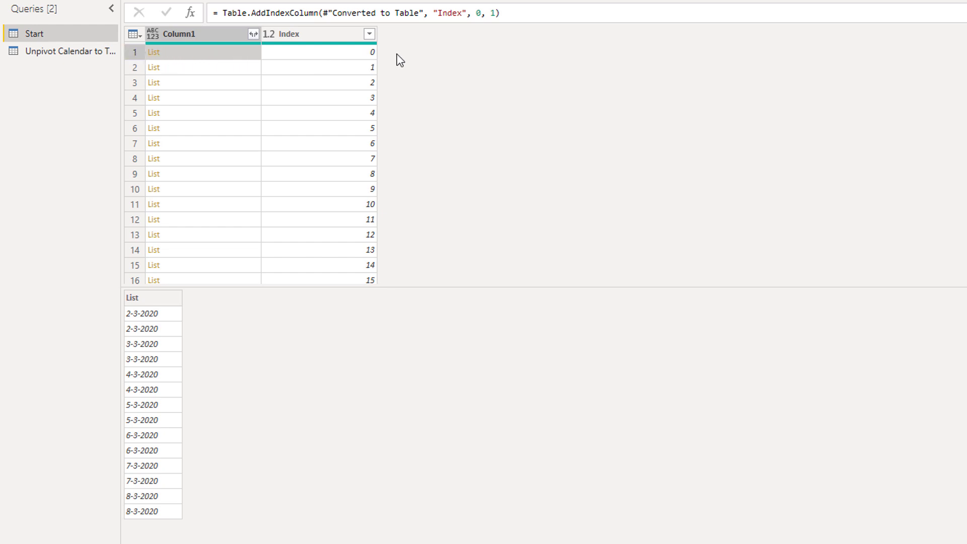
pyautogui.click(221, 71)
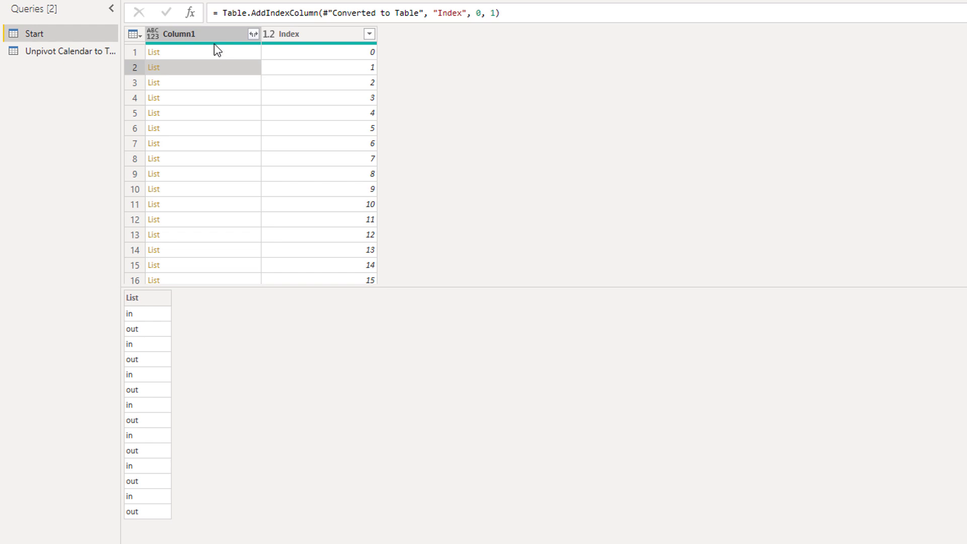
pyautogui.click(137, 32)
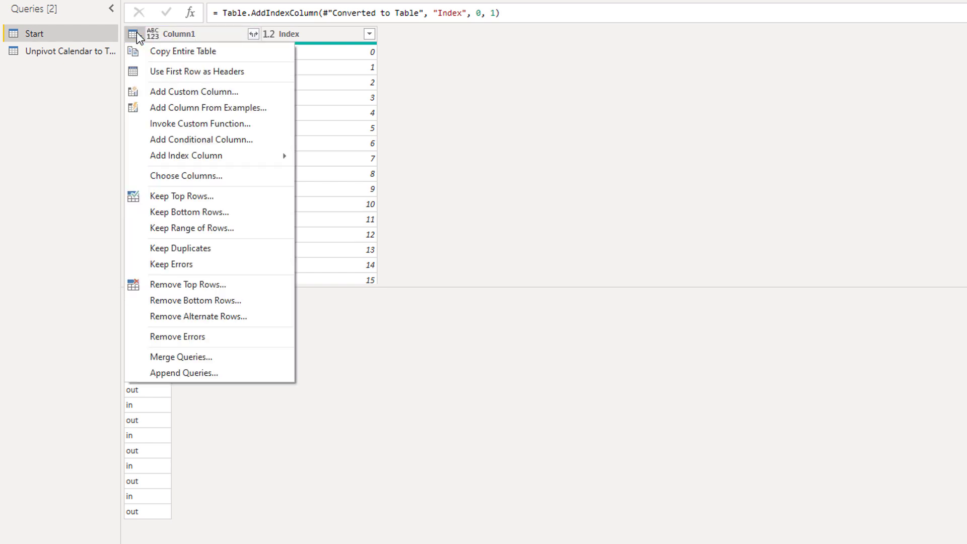
# Step: Start a new custom column and name it Index2
pyautogui.click(177, 93)
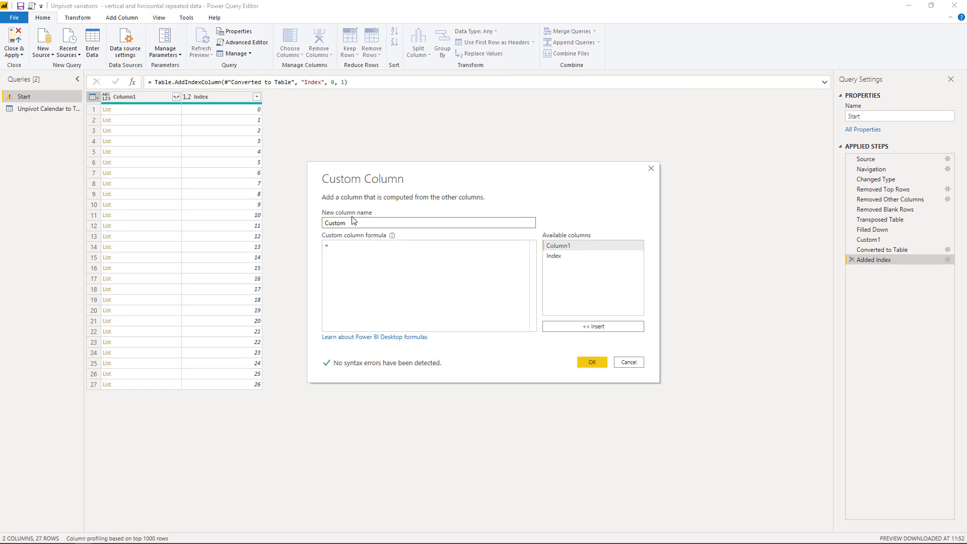
pyautogui.doubleClick(331, 223)
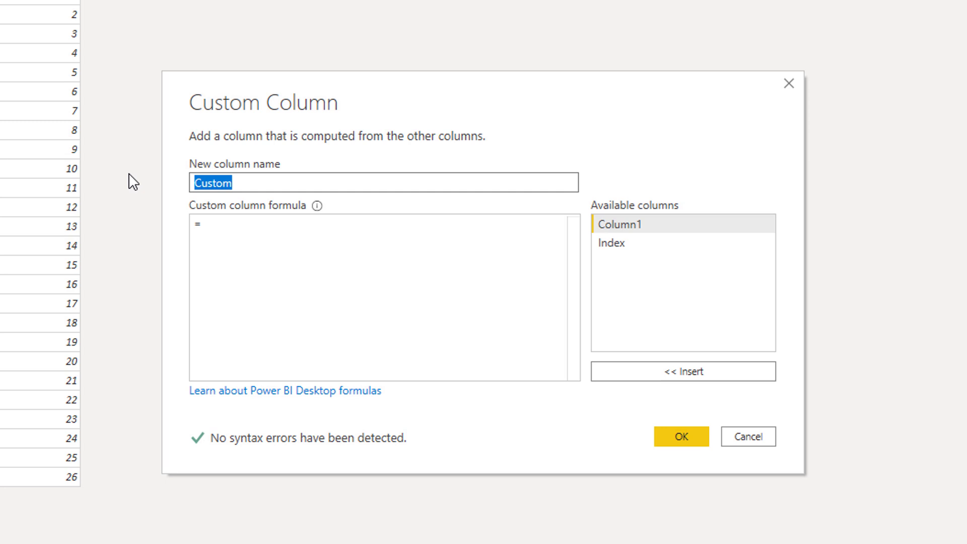
pyautogui.write('In')
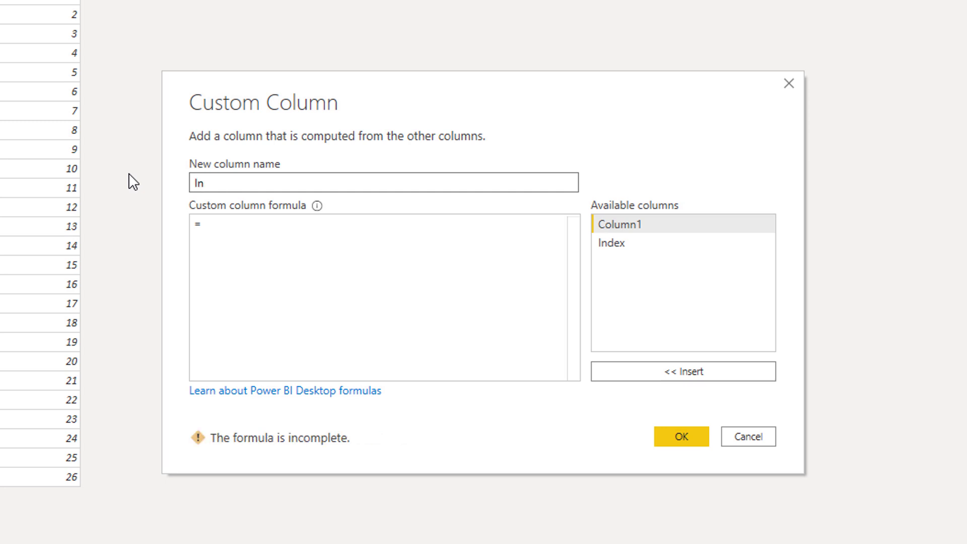
pyautogui.write('e')
pyautogui.press('BackSpace')
pyautogui.write('dex')
pyautogui.press('BackSpace')
pyautogui.write('x2')
# Step: Enter the Index2 formula: if [Column1]{0} is date then [Index] else null
pyautogui.click(222, 224)
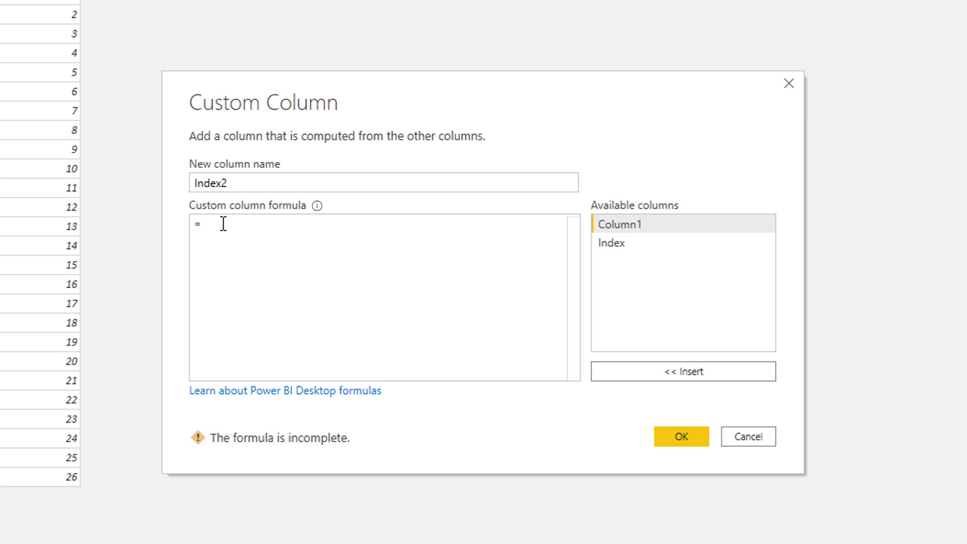
pyautogui.write('if')
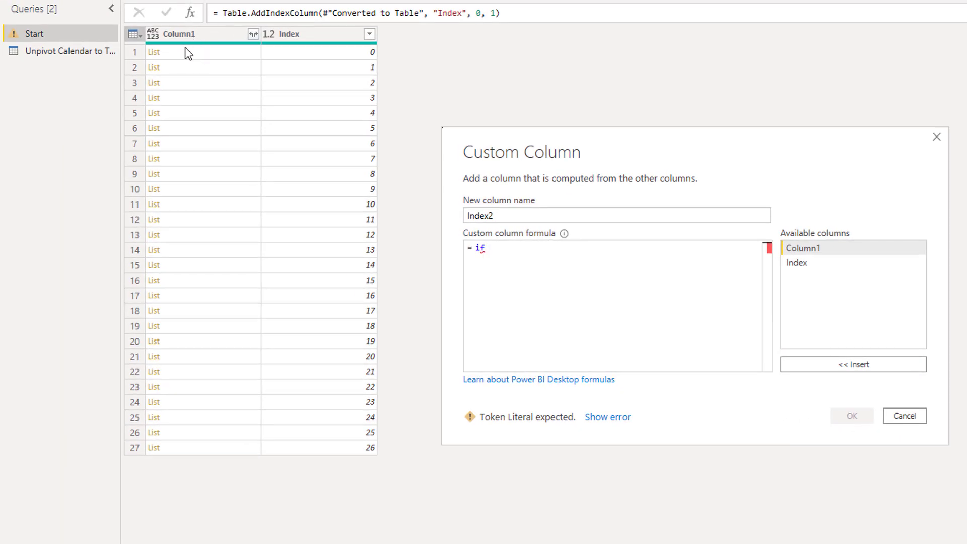
pyautogui.doubleClick(832, 245)
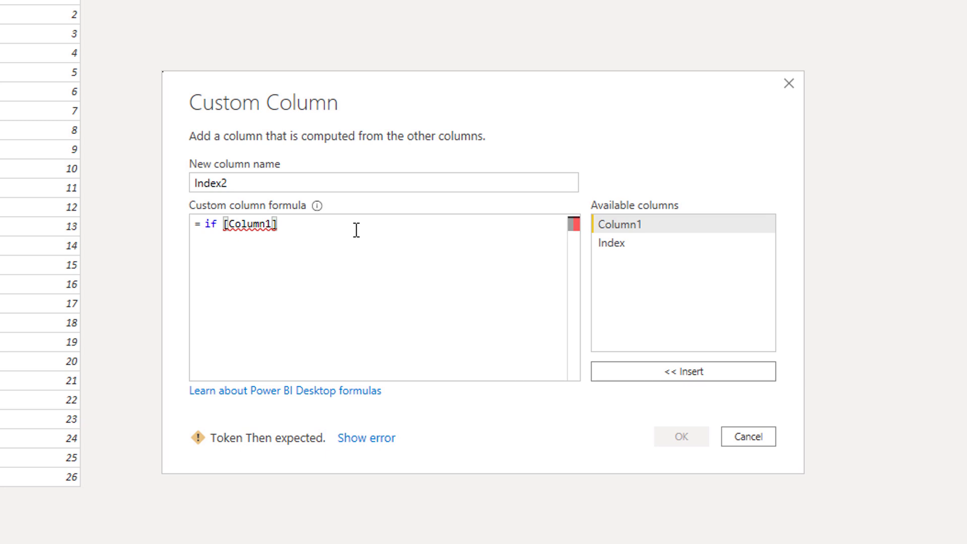
pyautogui.write('{')
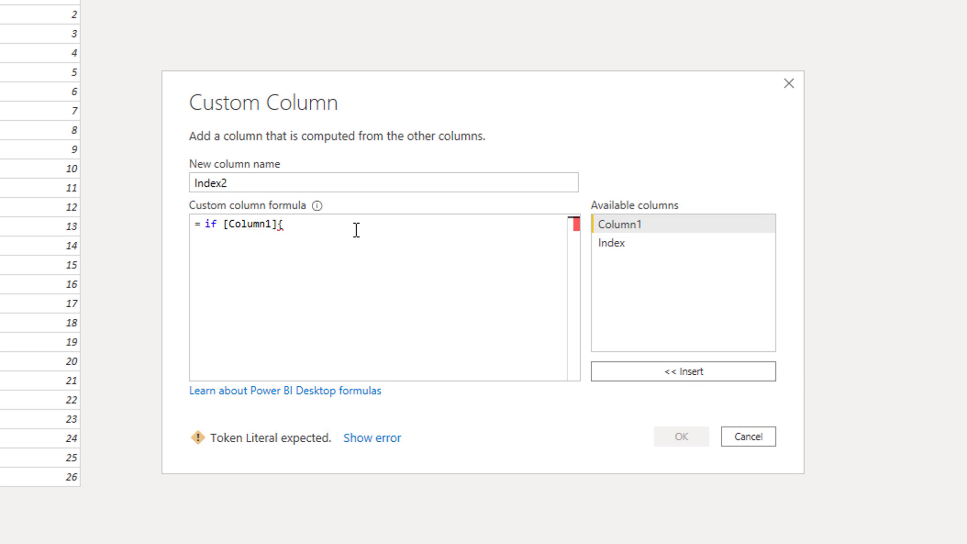
pyautogui.write('0}')
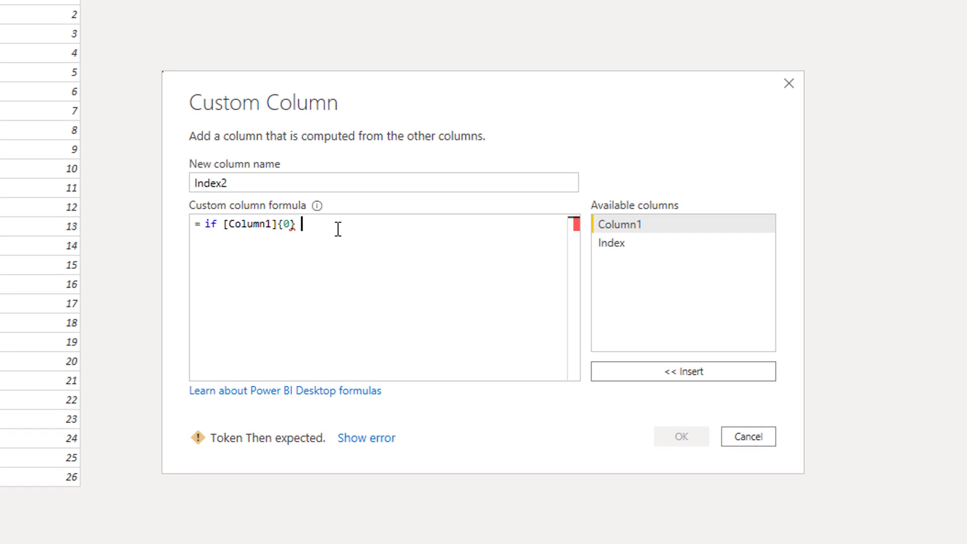
pyautogui.write('i')
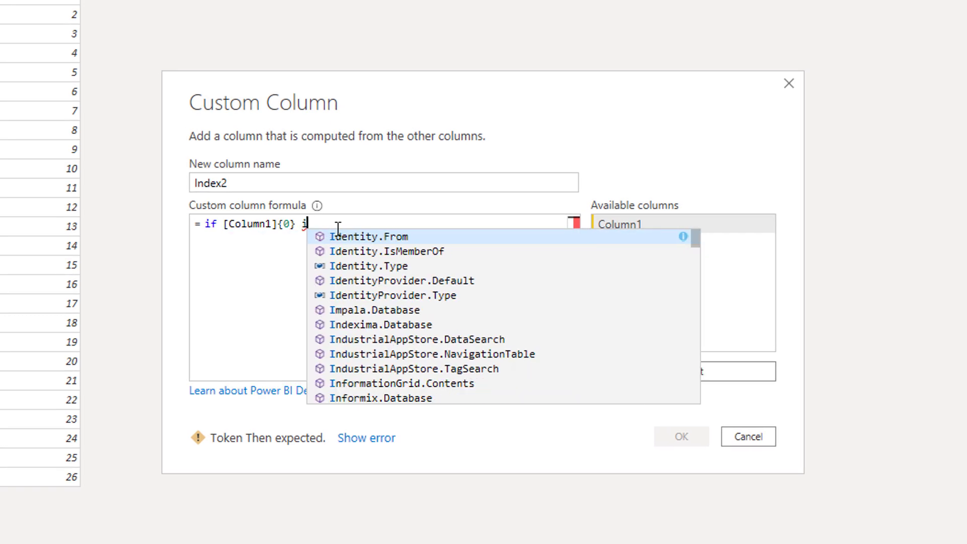
pyautogui.press('Escape')
pyautogui.write('s')
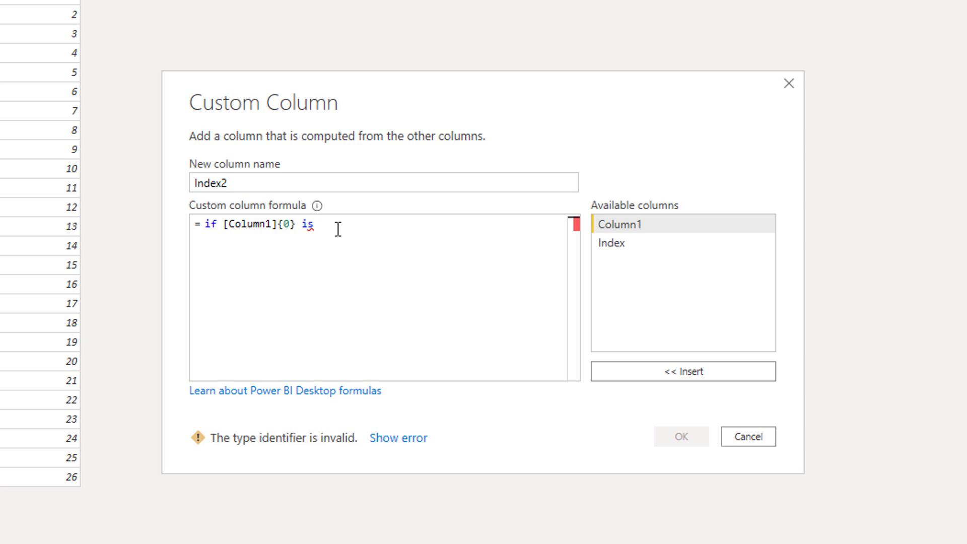
pyautogui.write(' date ')
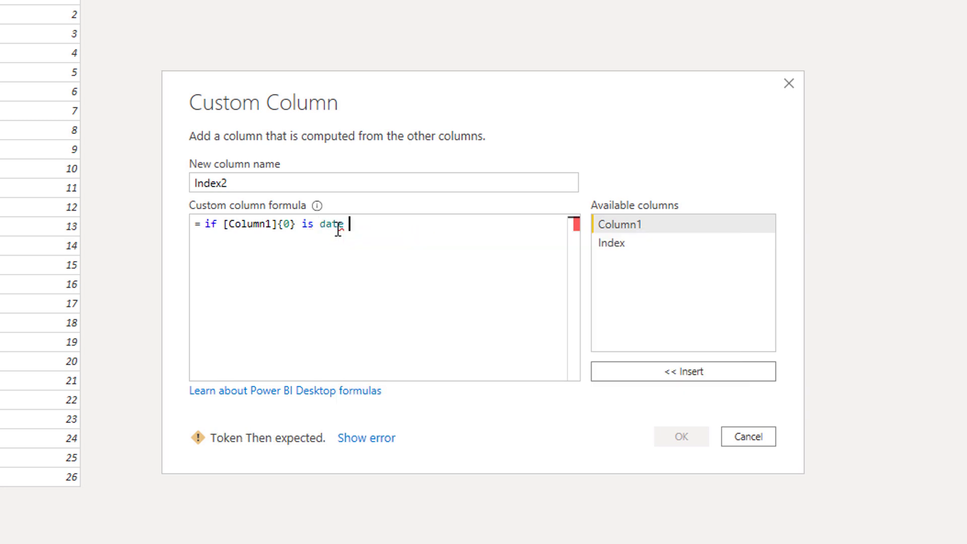
pyautogui.write('then')
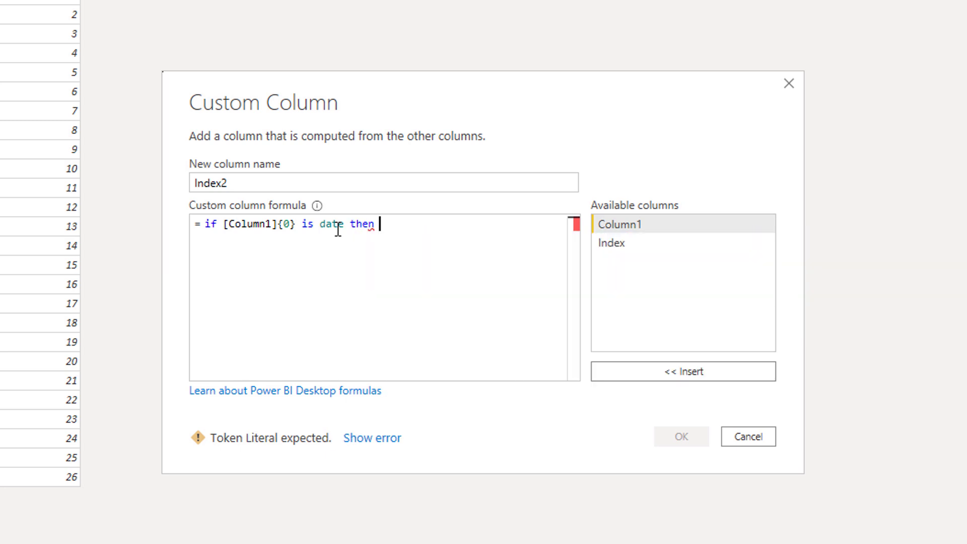
pyautogui.doubleClick(622, 246)
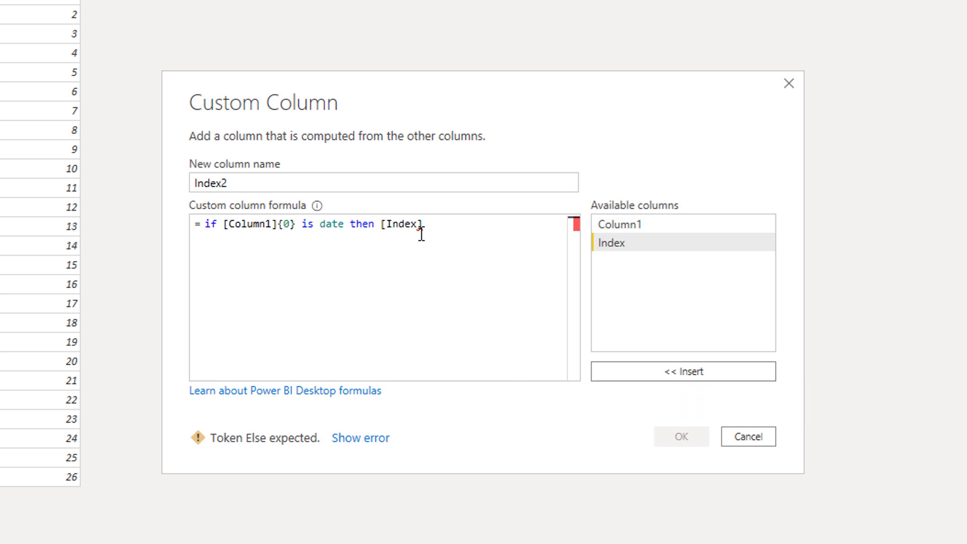
pyautogui.write('else n')
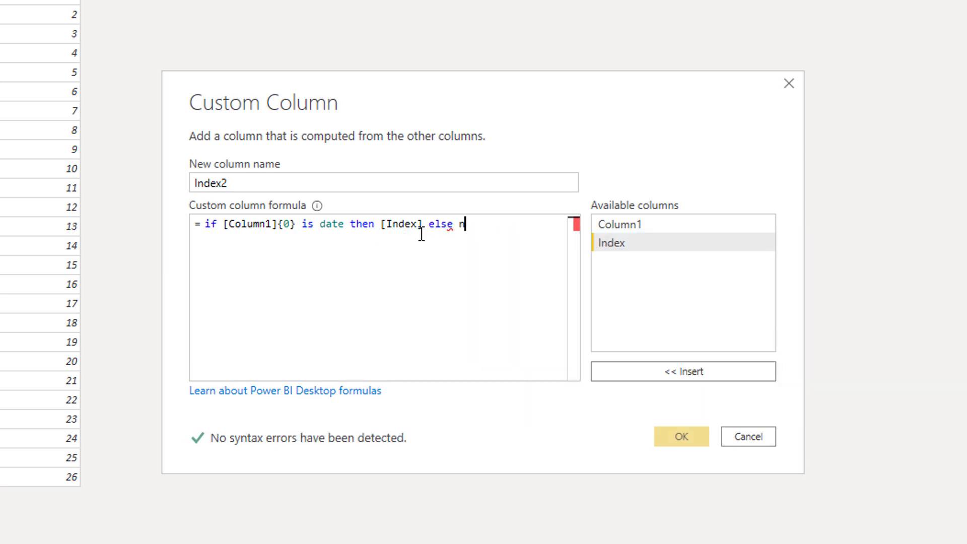
pyautogui.write('ull')
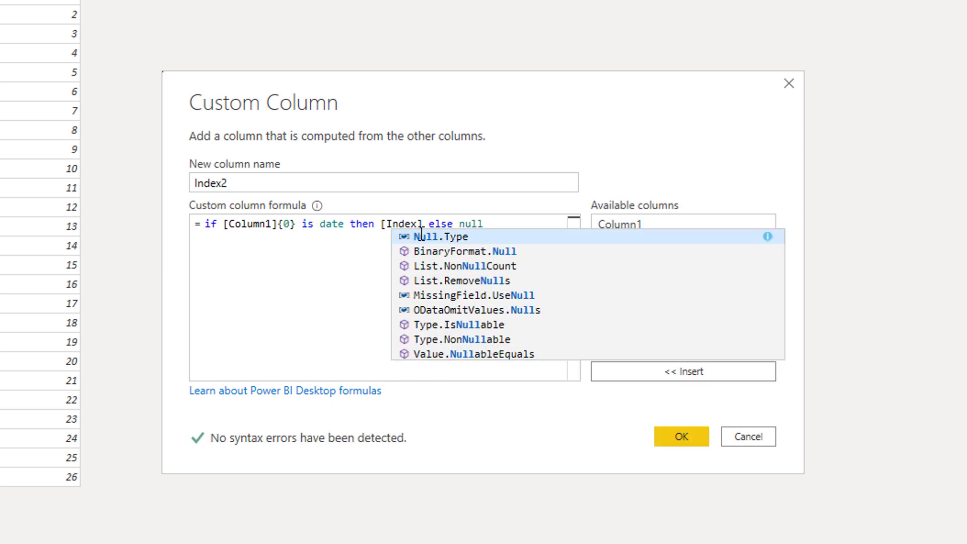
pyautogui.press('Left')
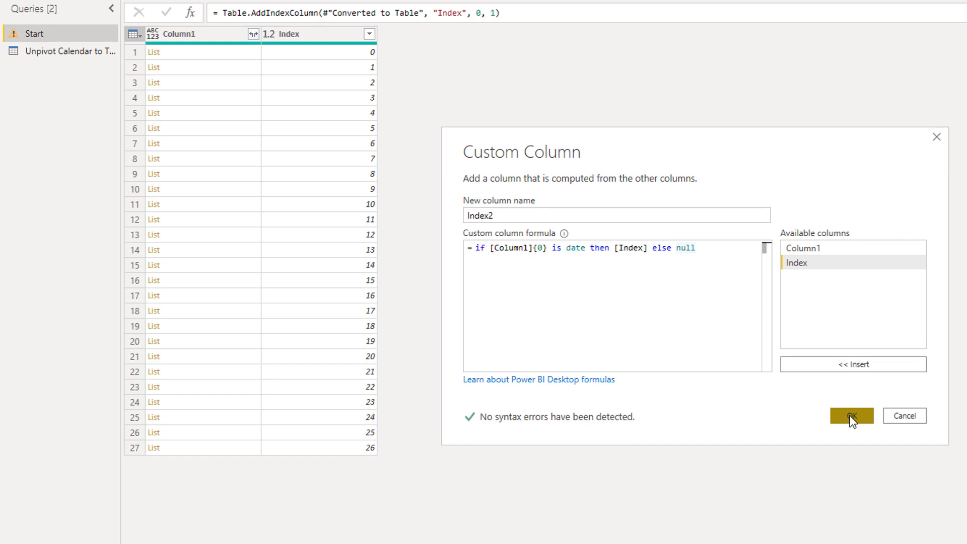
pyautogui.click(851, 416)
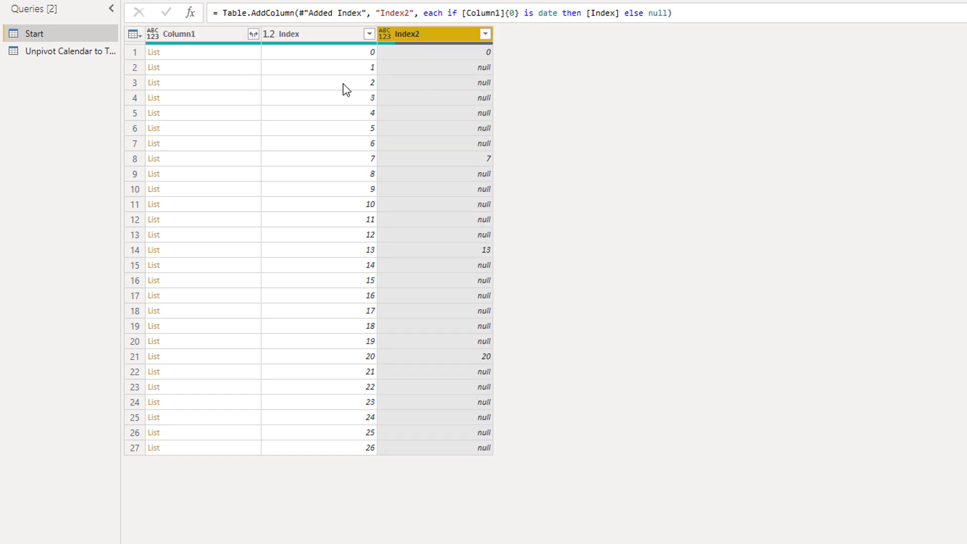
pyautogui.click(211, 53)
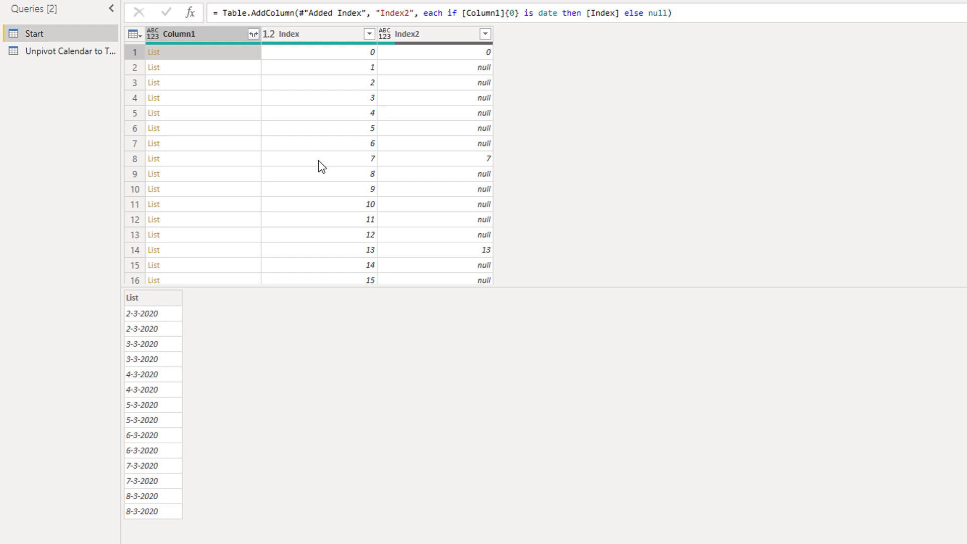
pyautogui.click(218, 162)
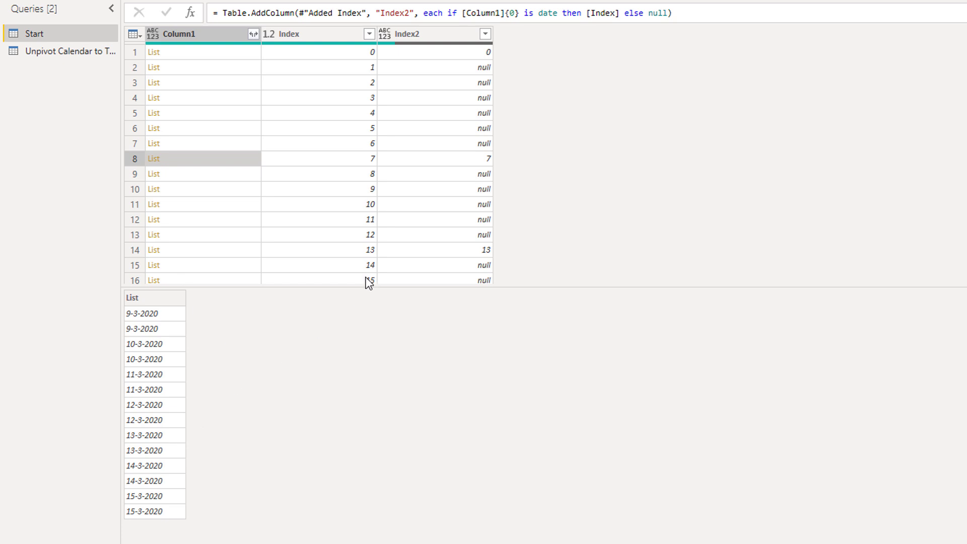
pyautogui.click(434, 51)
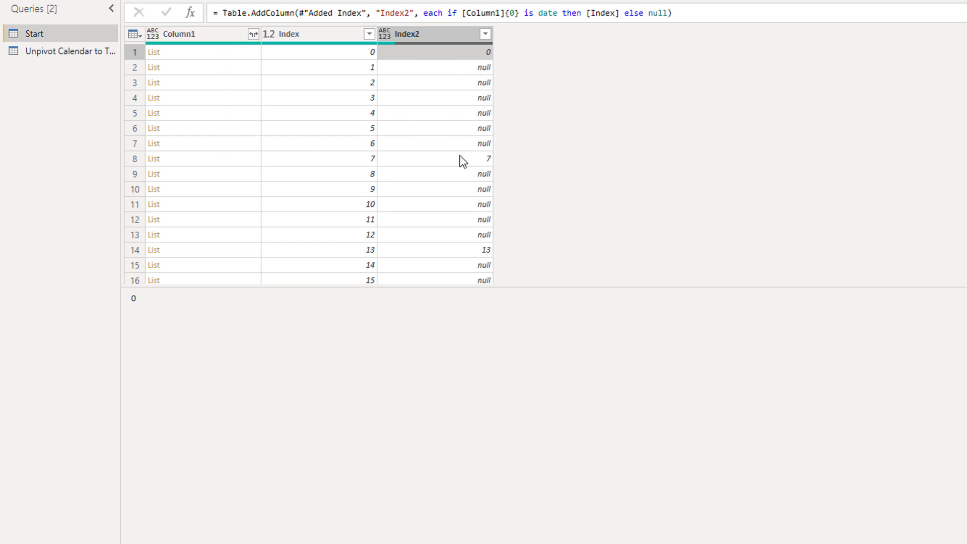
pyautogui.click(455, 35)
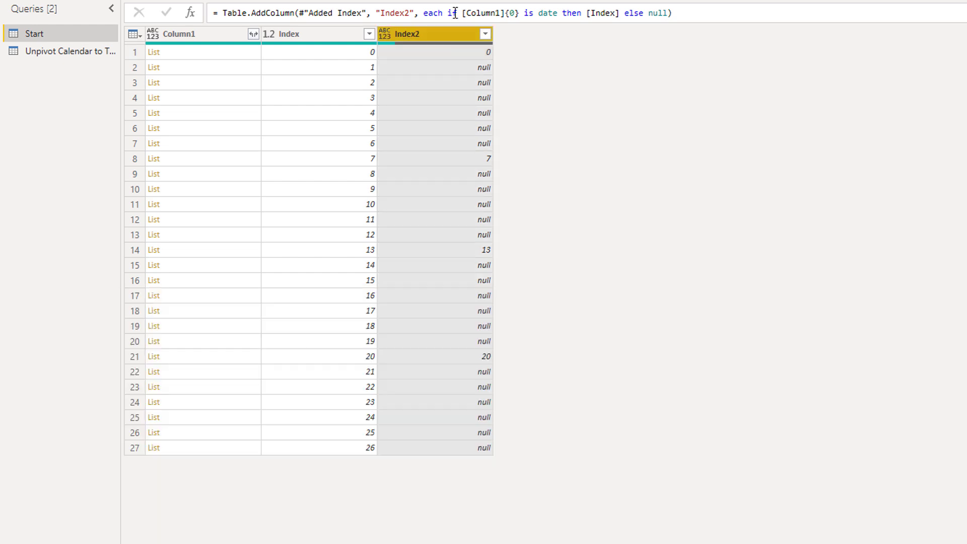
# Step: Fill Index2 down so its nulls take the group indexes 0, 7, 13 and 20
pyautogui.rightClick(431, 40)
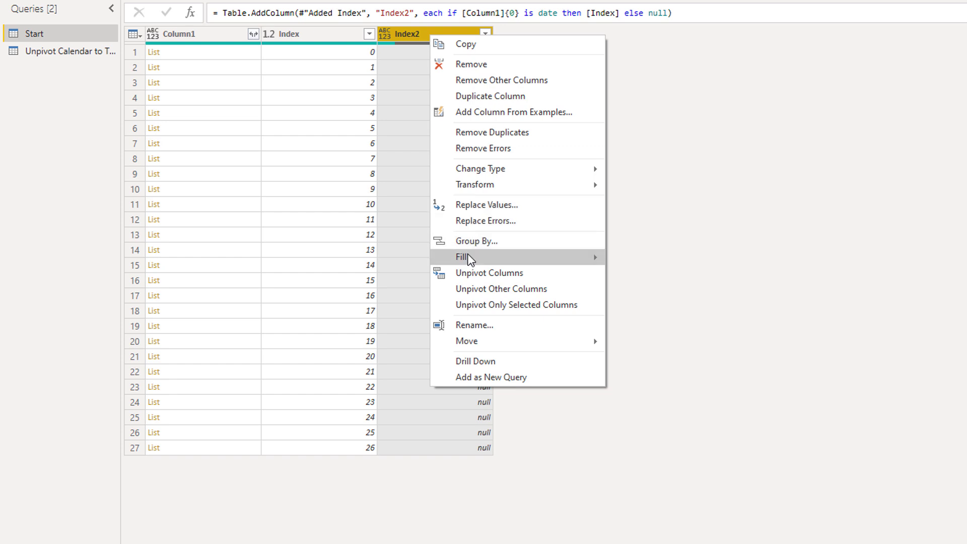
pyautogui.moveTo(601, 259)
pyautogui.click(644, 260)
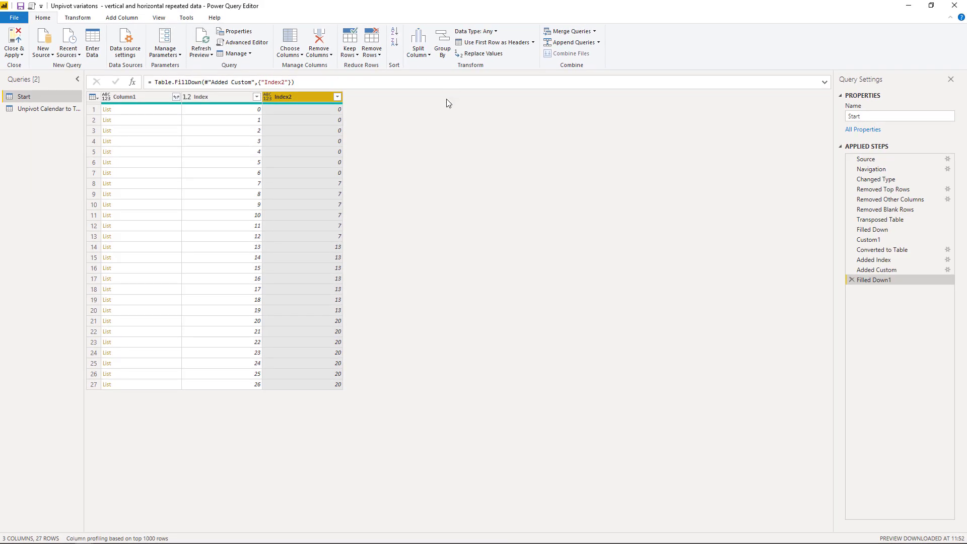
# Step: Group rows by Index2 with a Count of rows, giving counts 7, 6, 7 and 7
pyautogui.click(442, 50)
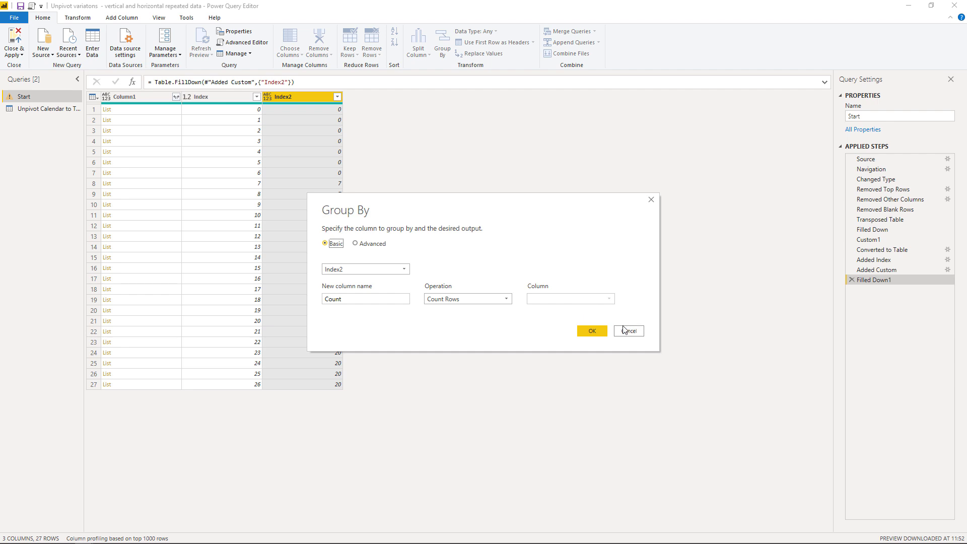
pyautogui.click(595, 332)
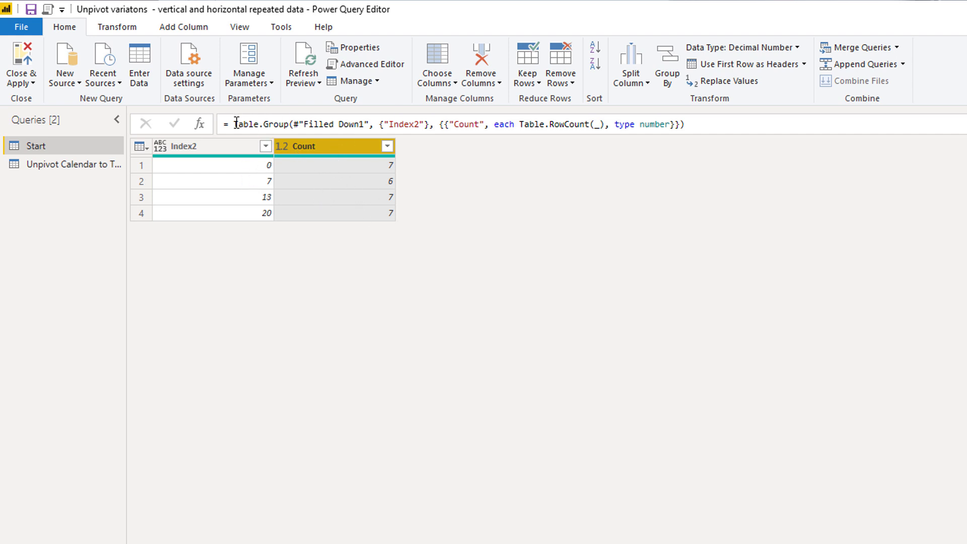
# Step: In the Grouped Rows formula, replace Table.RowCount with Table.FromColumns over [Column1]
pyautogui.doubleClick(396, 124)
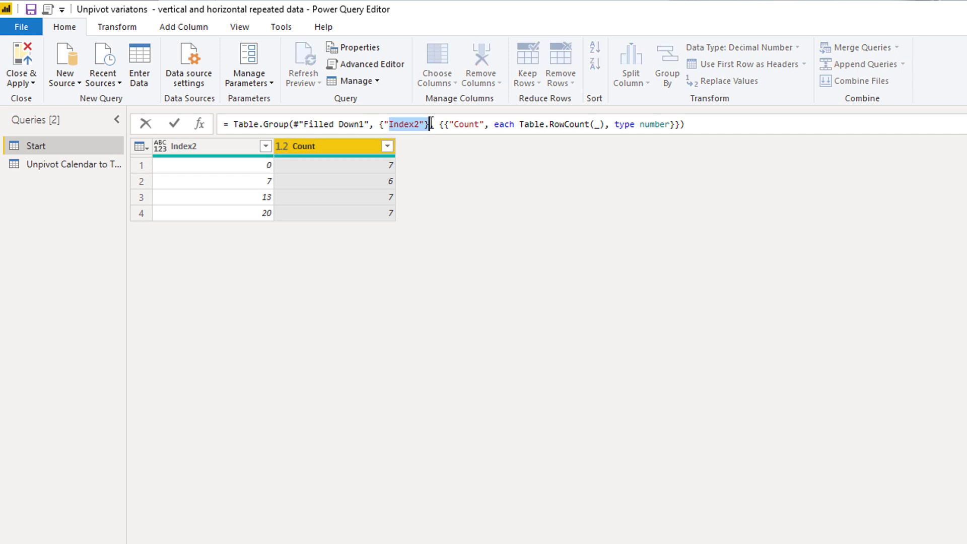
pyautogui.moveTo(455, 124); pyautogui.dragTo(476, 124)
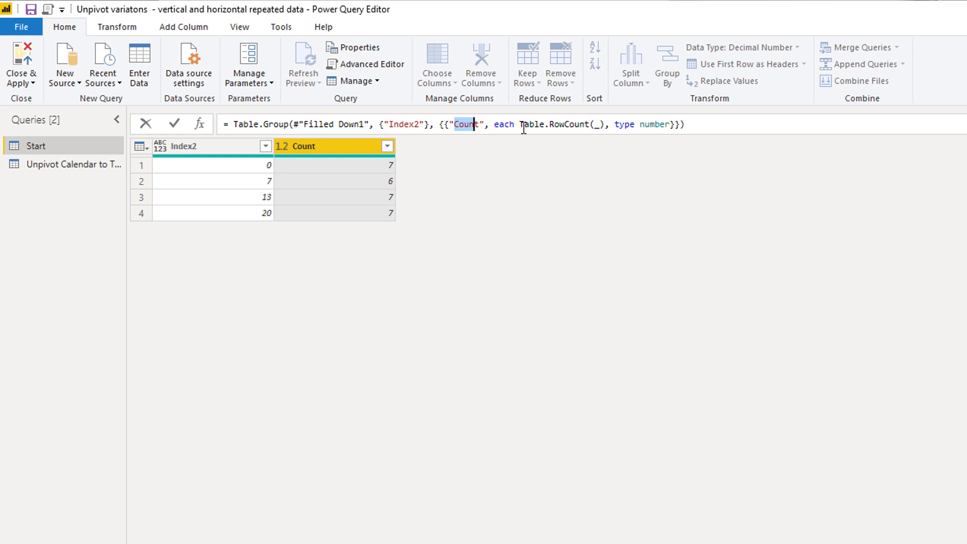
pyautogui.moveTo(521, 124); pyautogui.dragTo(589, 124)
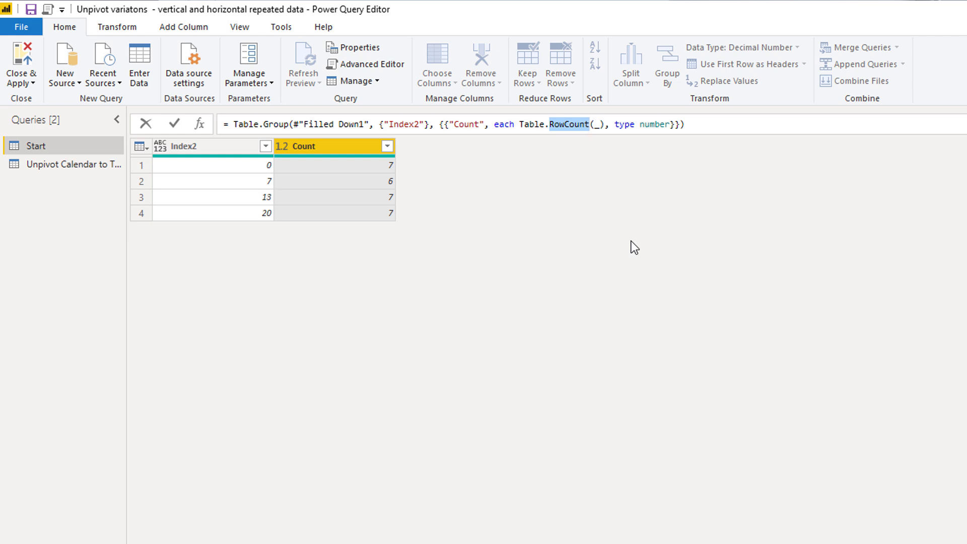
pyautogui.write('from')
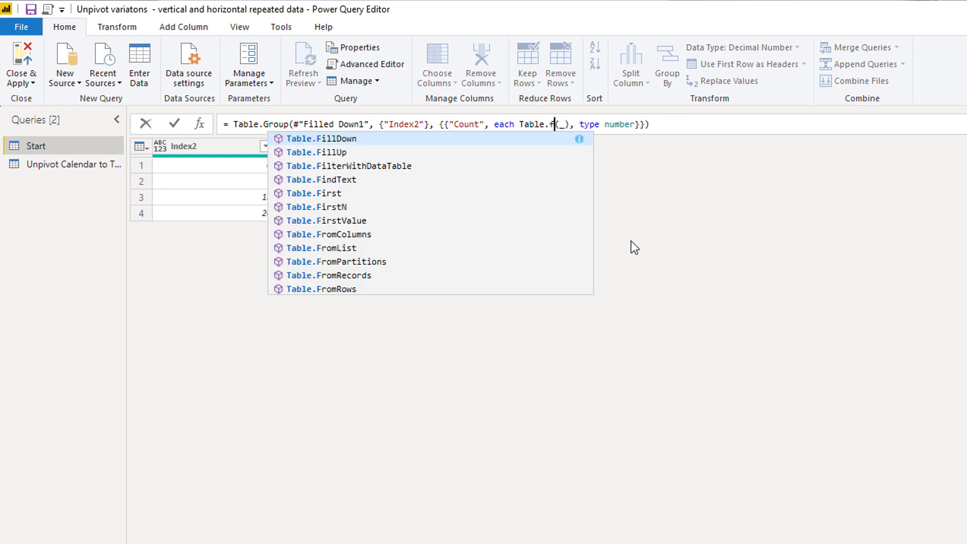
pyautogui.press('Tab')
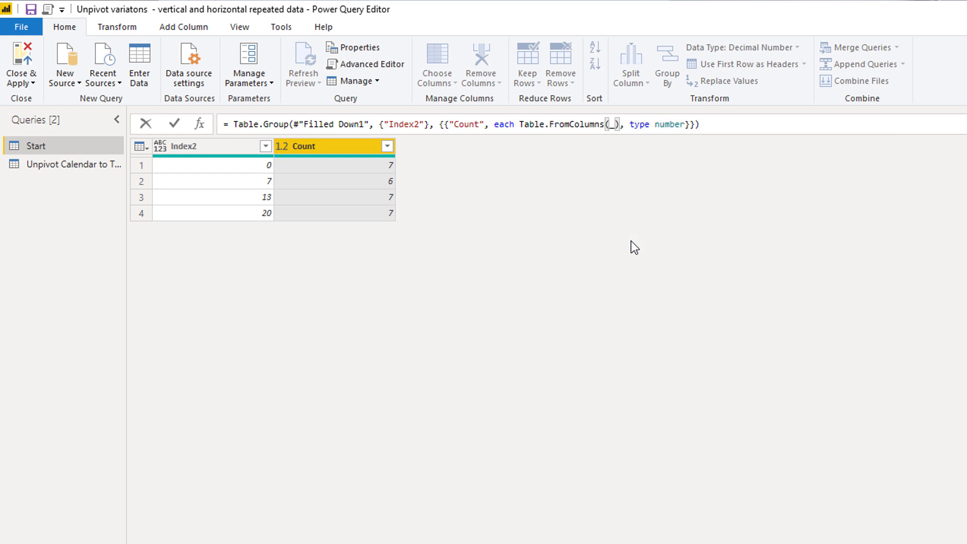
pyautogui.press('Right')
pyautogui.press('Right')
pyautogui.write('[')
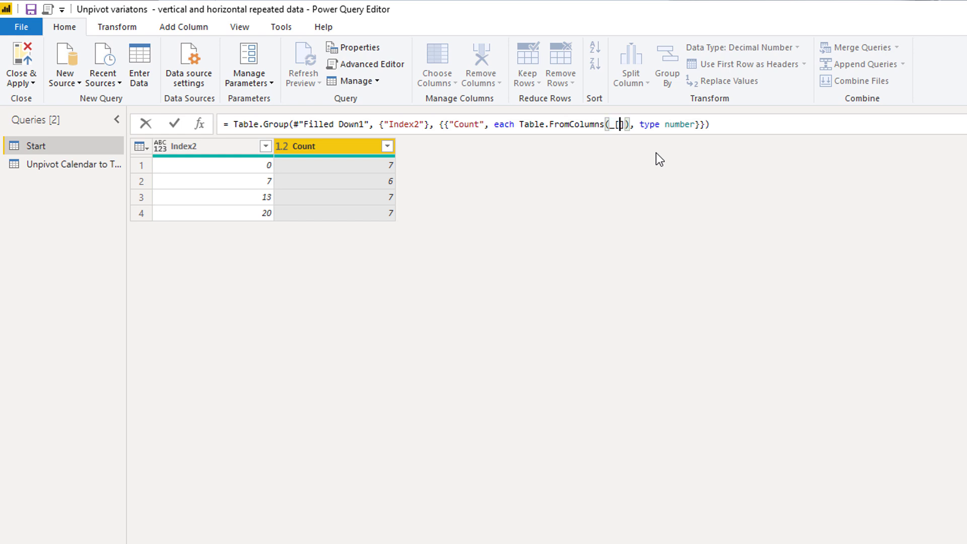
pyautogui.write('Columns')
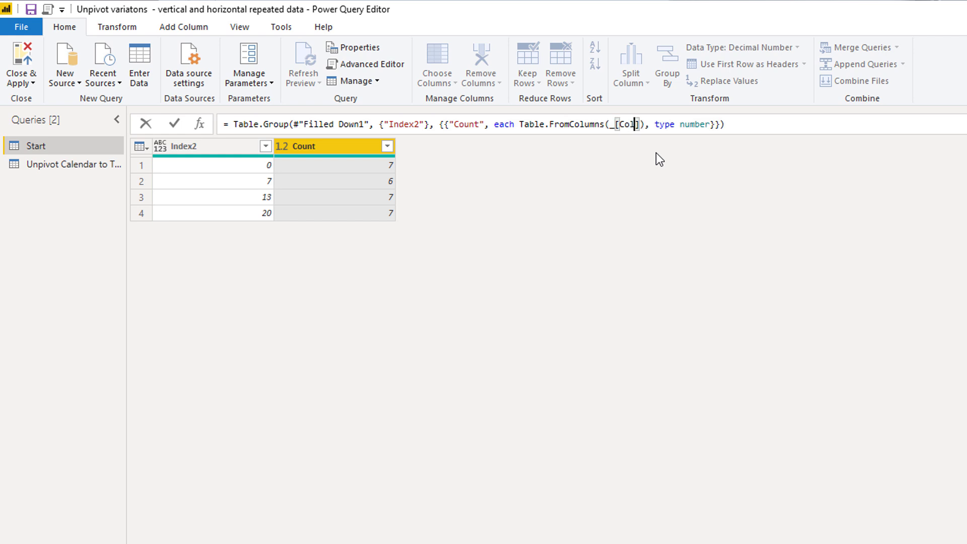
pyautogui.press('BackSpace')
pyautogui.write('1')
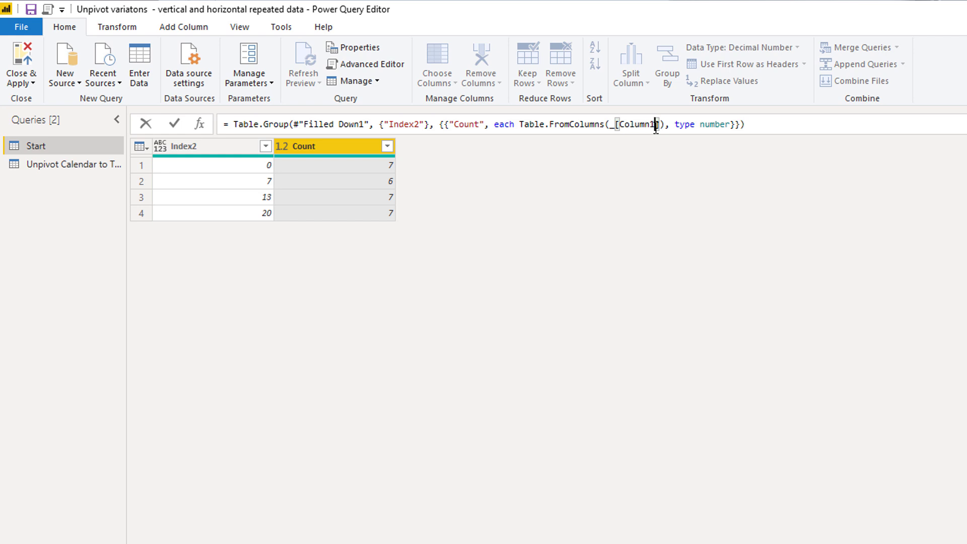
# Step: Change the grouped Count column's type from number to table and commit the formula
pyautogui.doubleClick(710, 125)
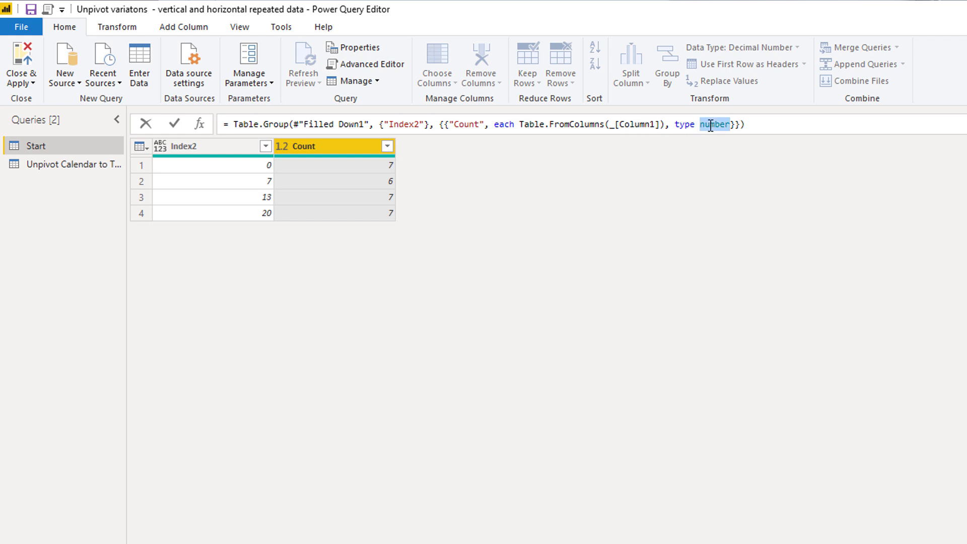
pyautogui.write('table')
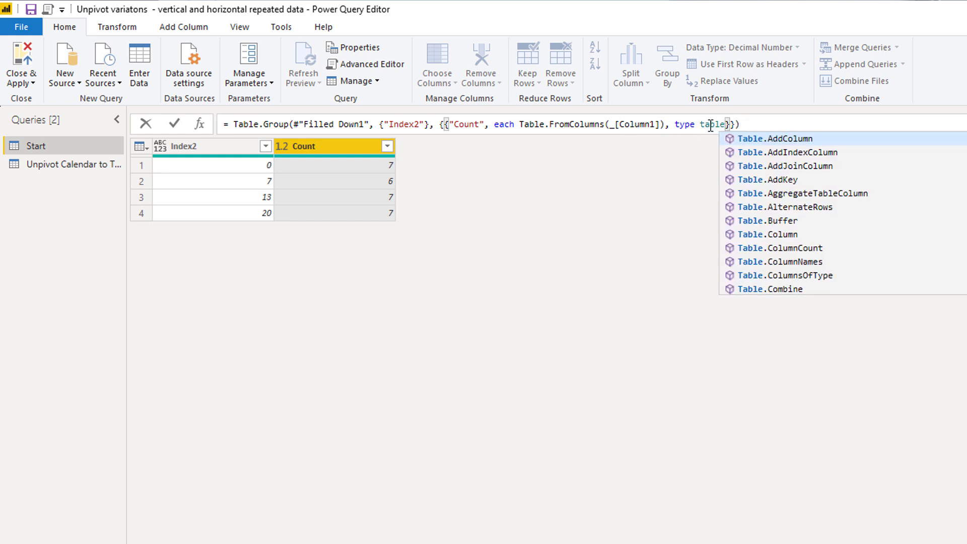
pyautogui.press('Left')
pyautogui.press('Return')
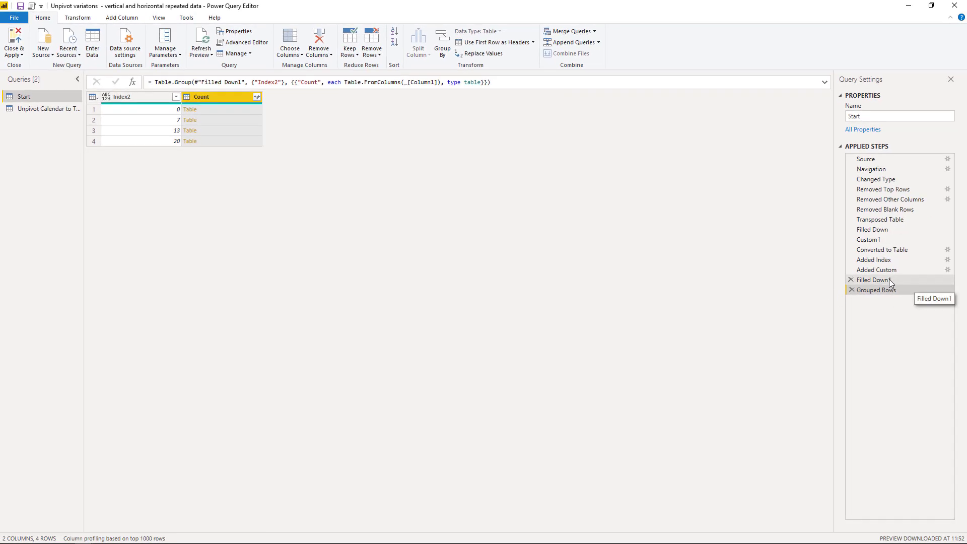
pyautogui.click(887, 279)
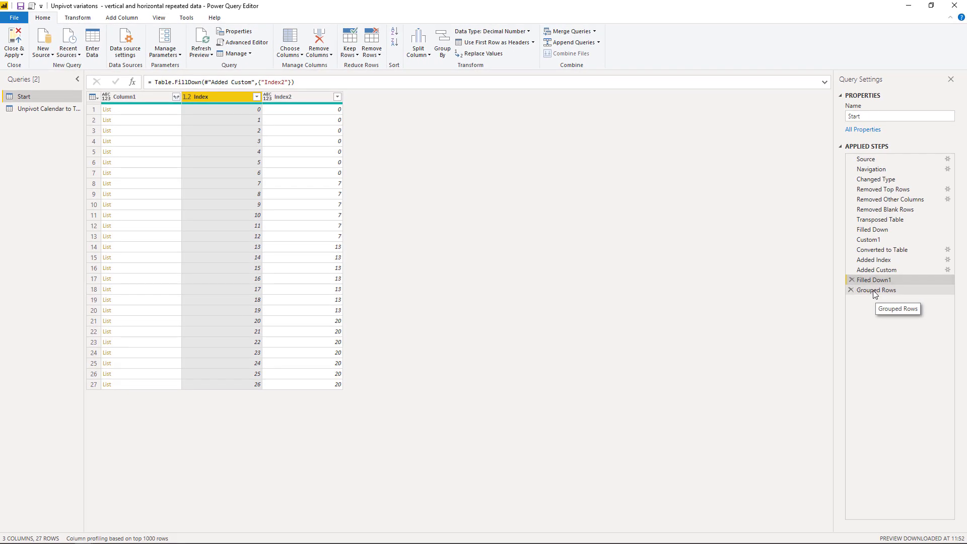
pyautogui.click(875, 290)
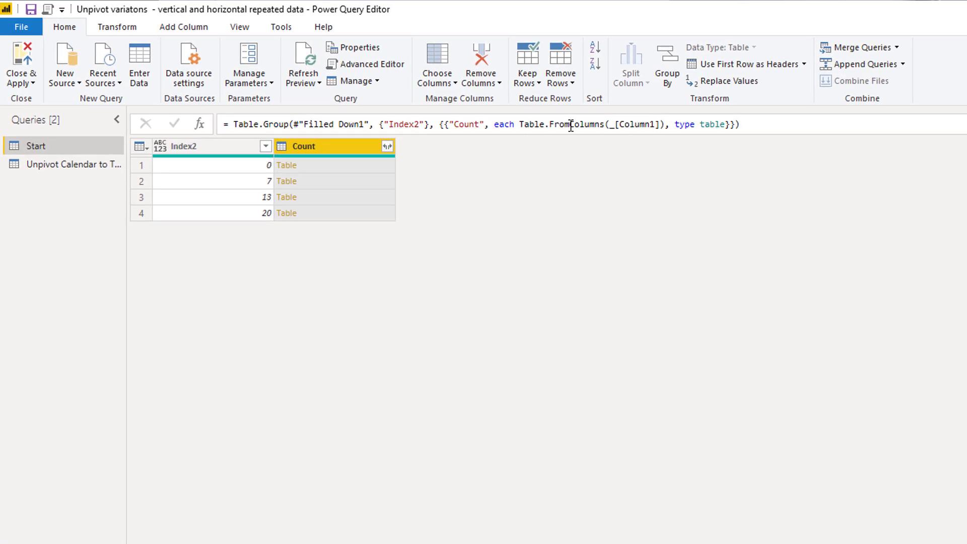
pyautogui.click(611, 125)
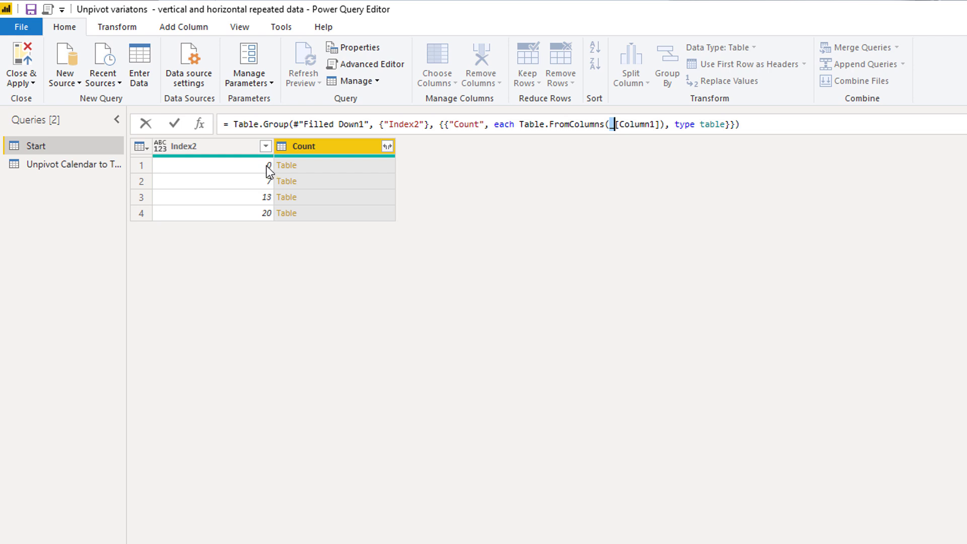
pyautogui.click(612, 124)
pyautogui.moveTo(627, 125); pyautogui.dragTo(660, 124)
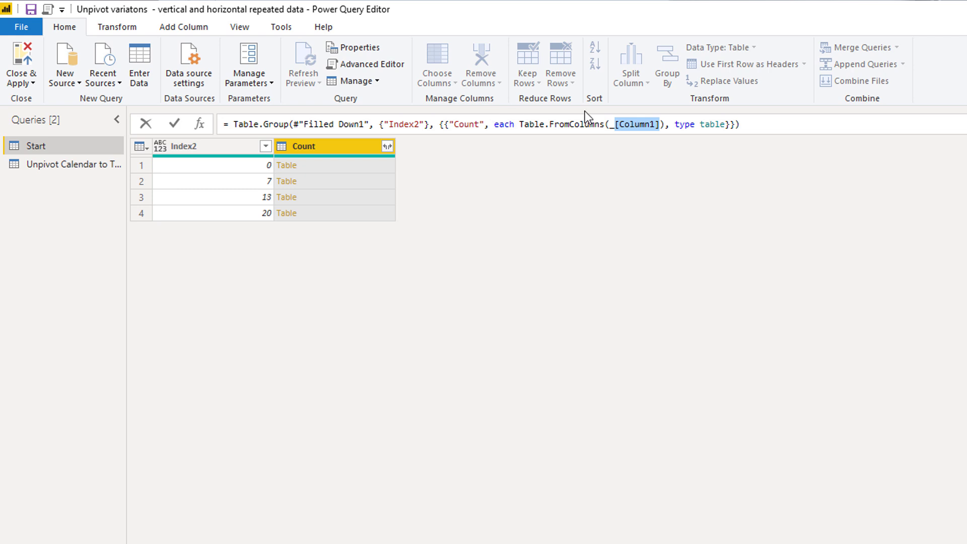
pyautogui.moveTo(519, 124); pyautogui.dragTo(605, 124)
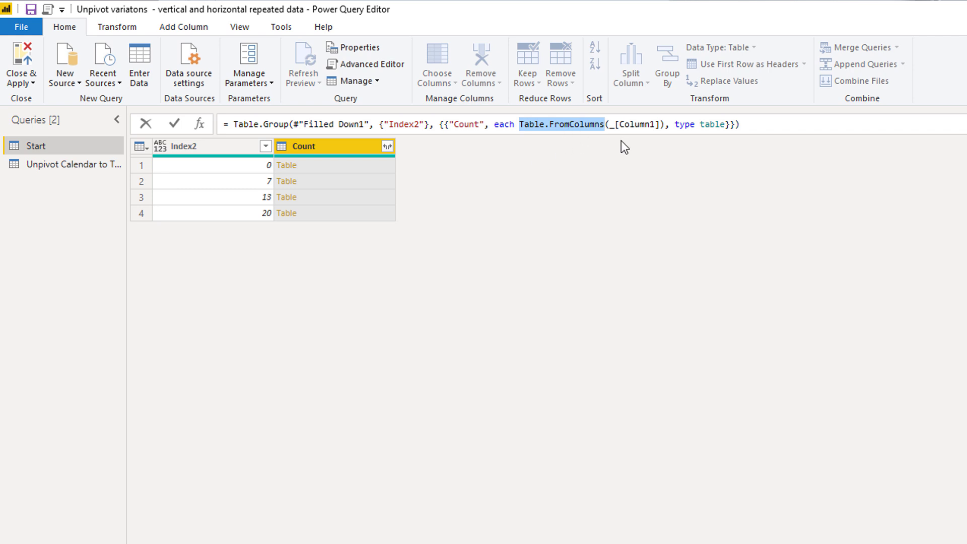
pyautogui.doubleClick(712, 124)
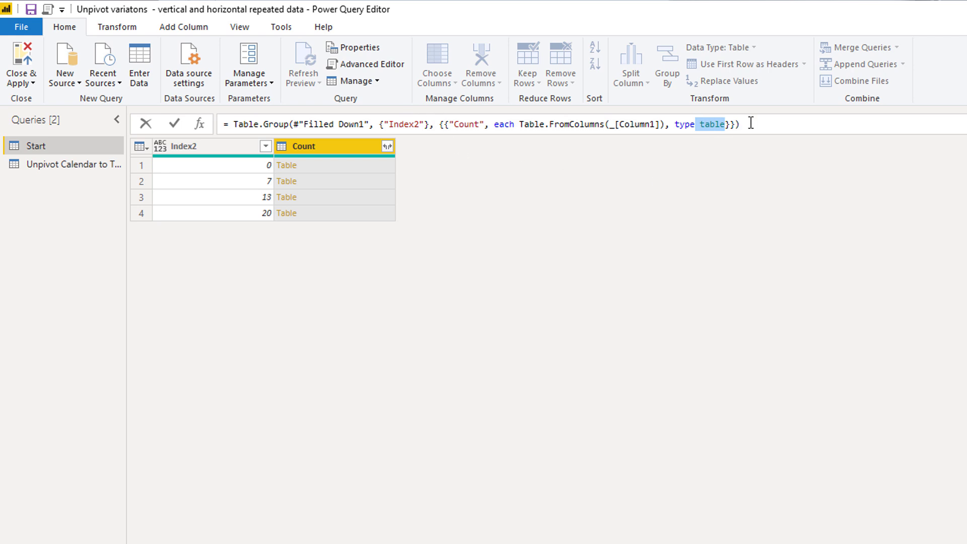
pyautogui.moveTo(750, 124); pyautogui.dragTo(558, 124)
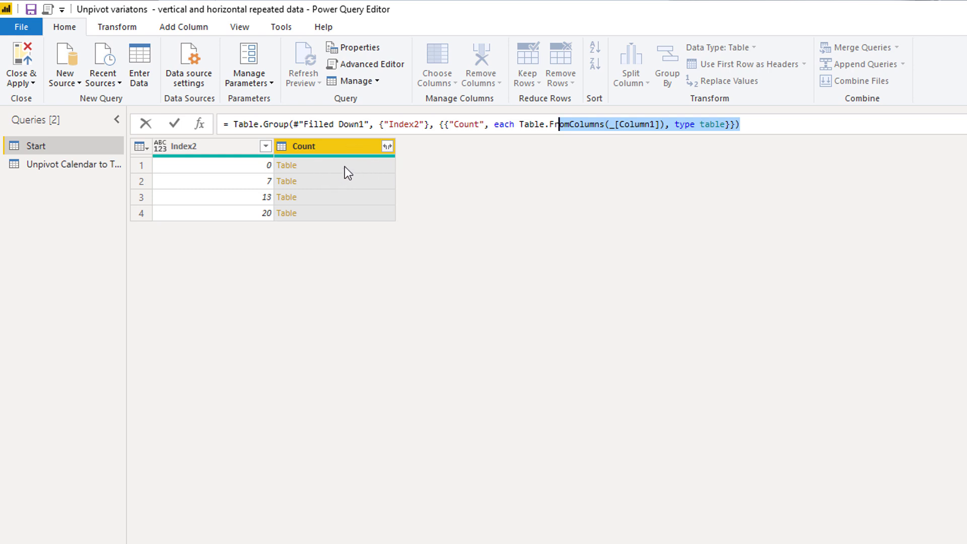
pyautogui.press('Escape')
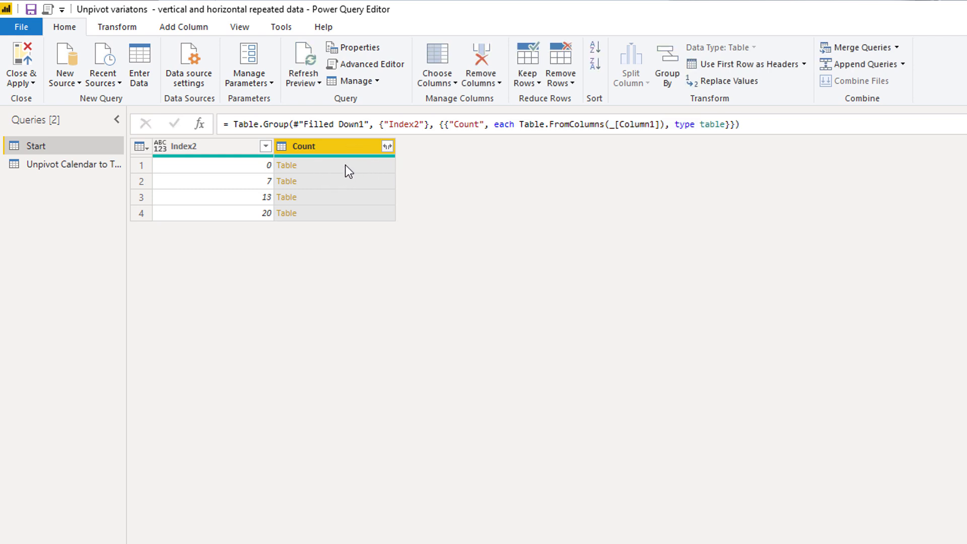
pyautogui.click(346, 164)
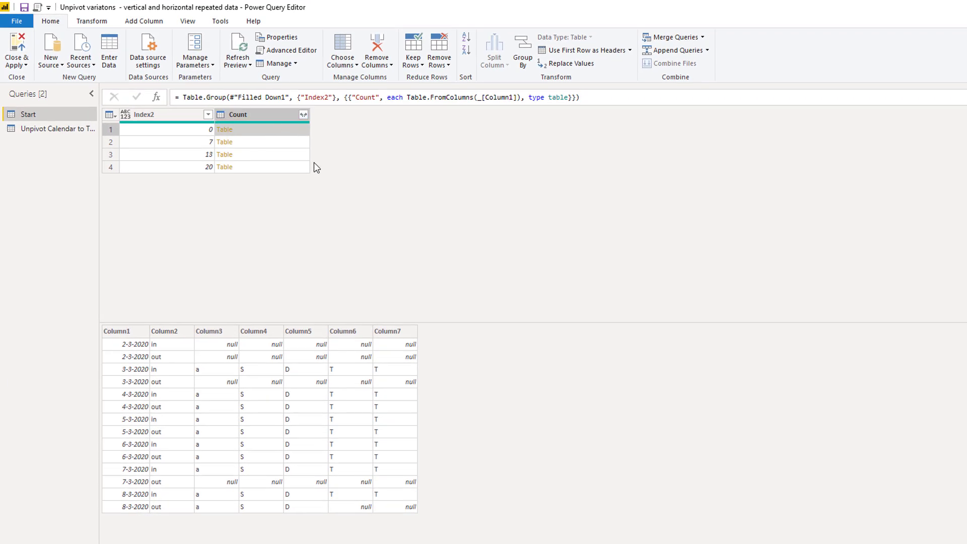
pyautogui.click(285, 144)
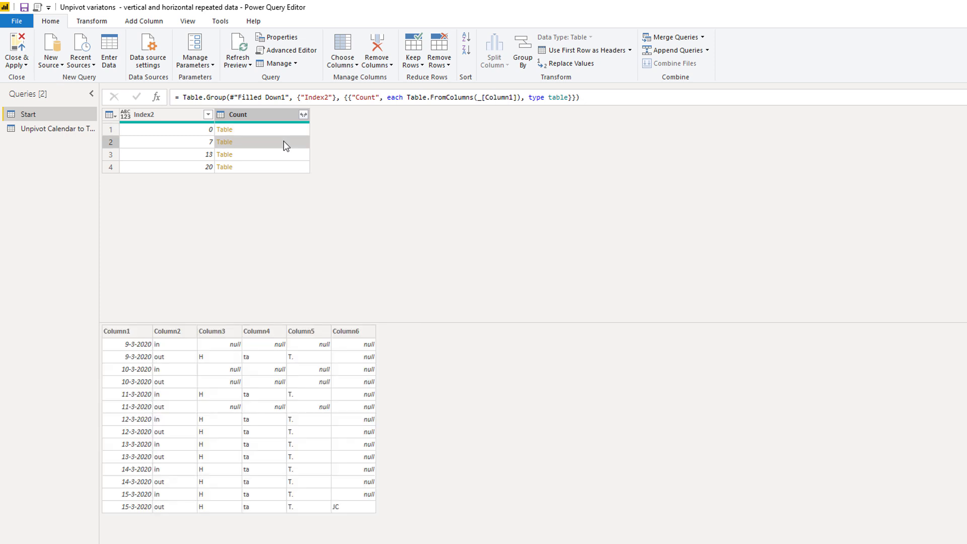
pyautogui.click(282, 154)
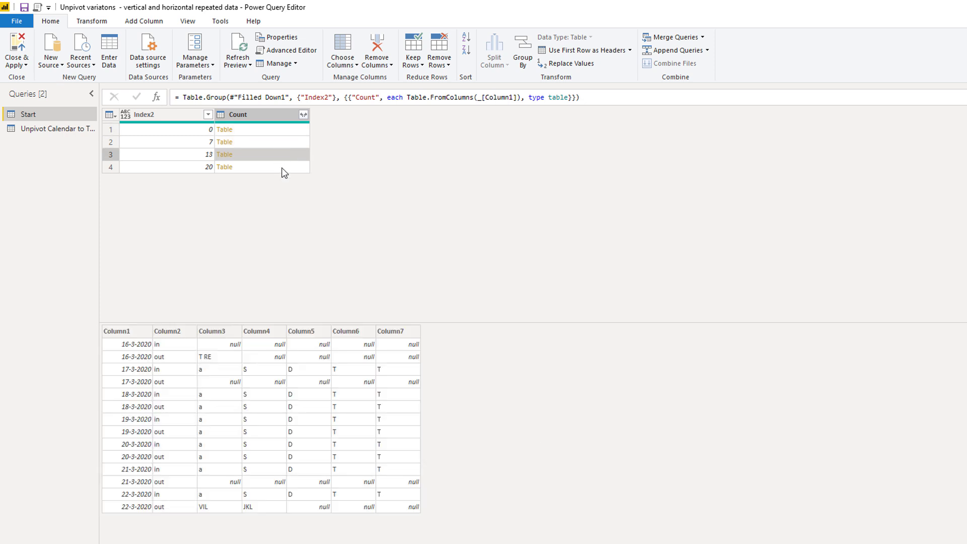
pyautogui.click(268, 168)
pyautogui.click(273, 130)
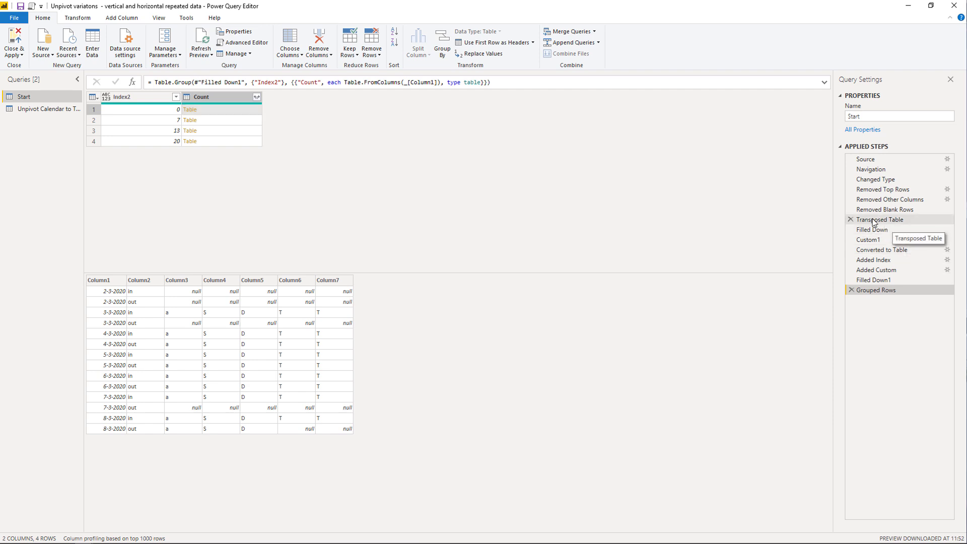
pyautogui.click(874, 220)
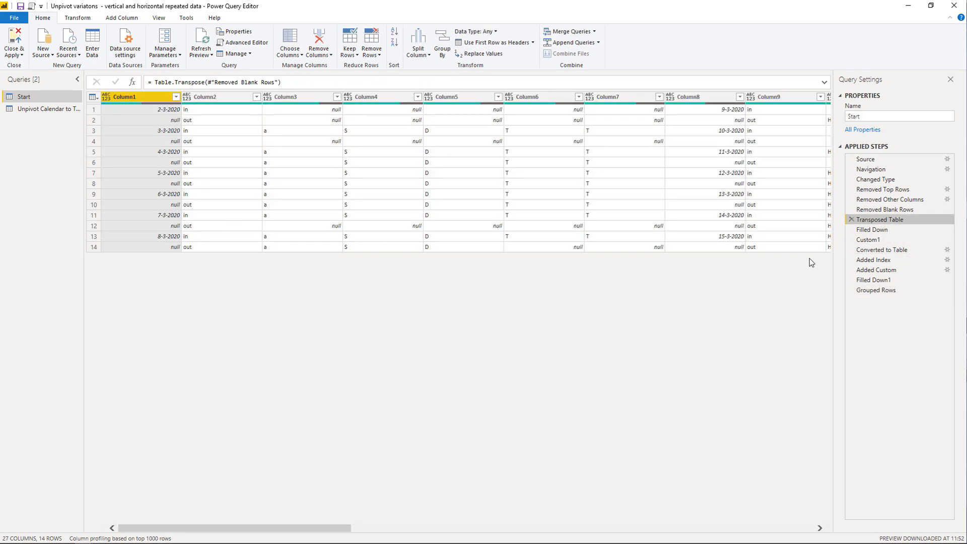
pyautogui.click(872, 229)
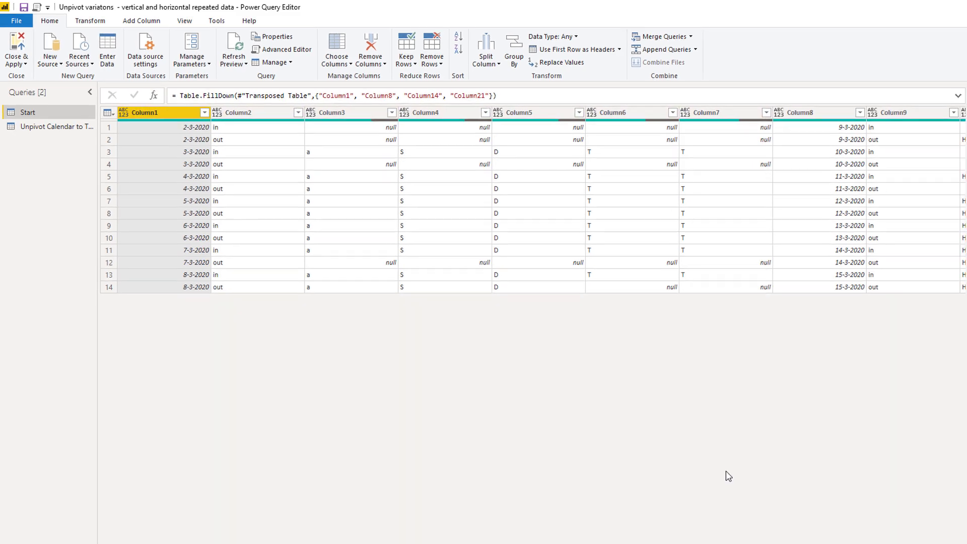
pyautogui.moveTo(259, 528); pyautogui.dragTo(426, 529)
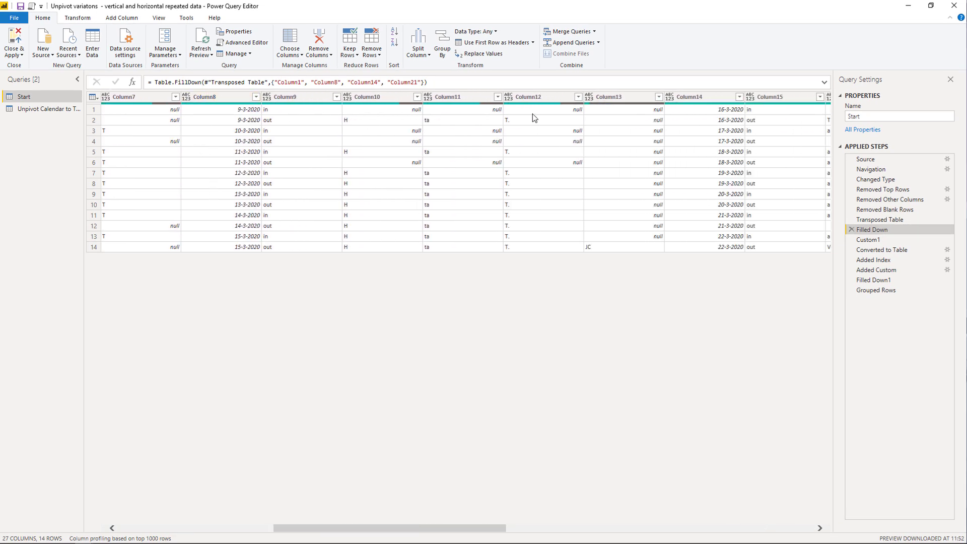
pyautogui.moveTo(286, 530); pyautogui.dragTo(241, 531)
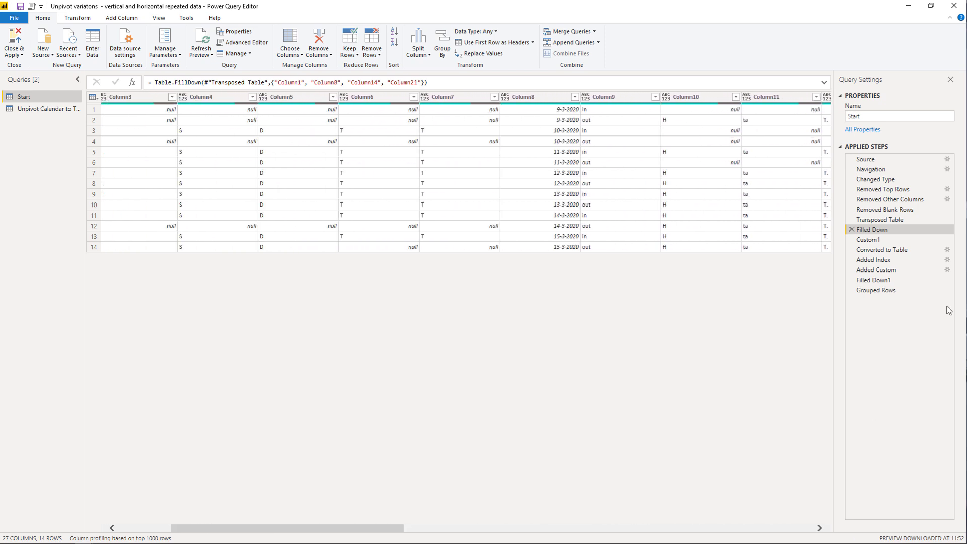
pyautogui.click(886, 291)
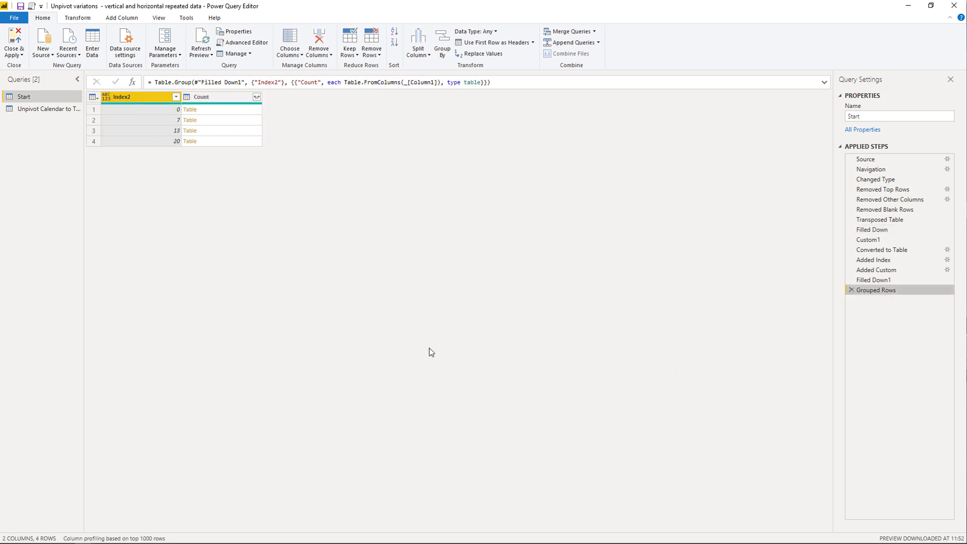
pyautogui.click(216, 110)
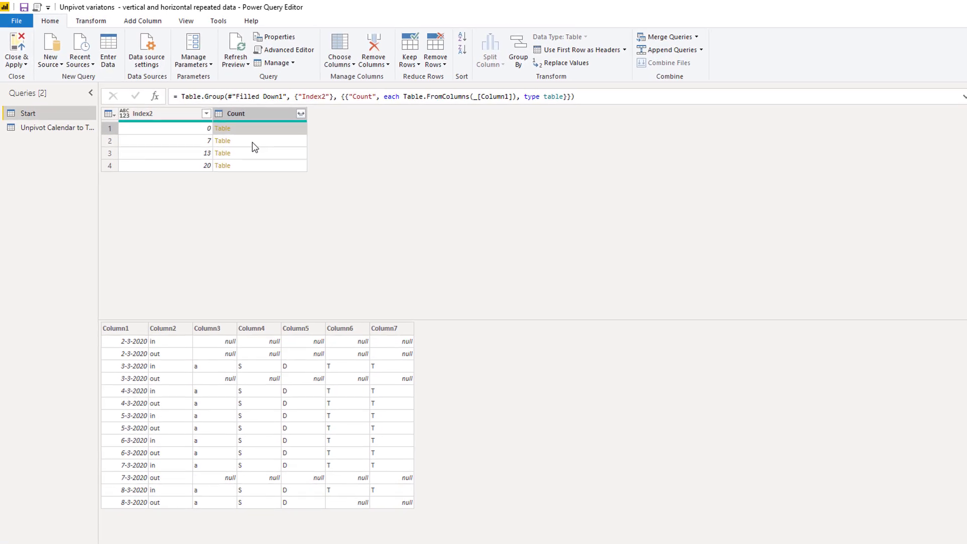
pyautogui.click(255, 143)
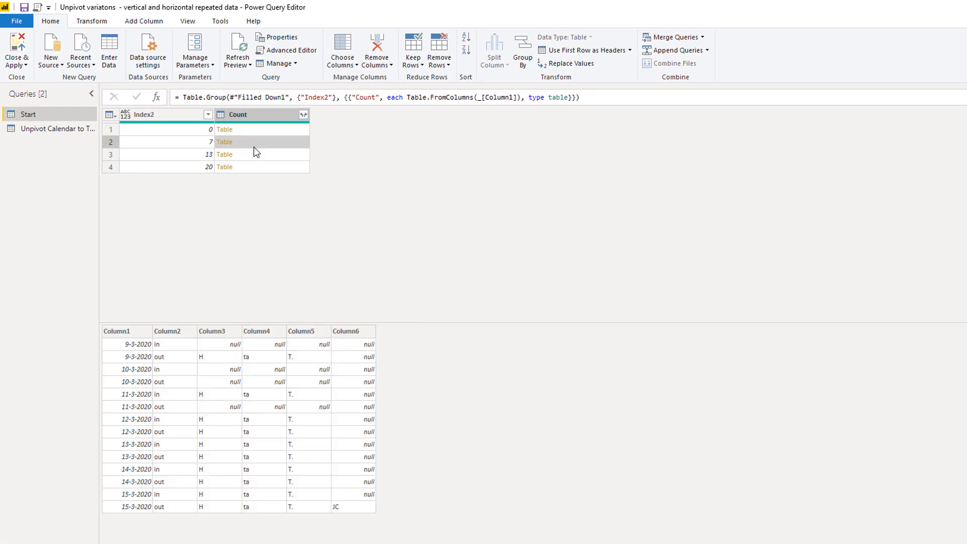
pyautogui.click(255, 155)
pyautogui.click(255, 170)
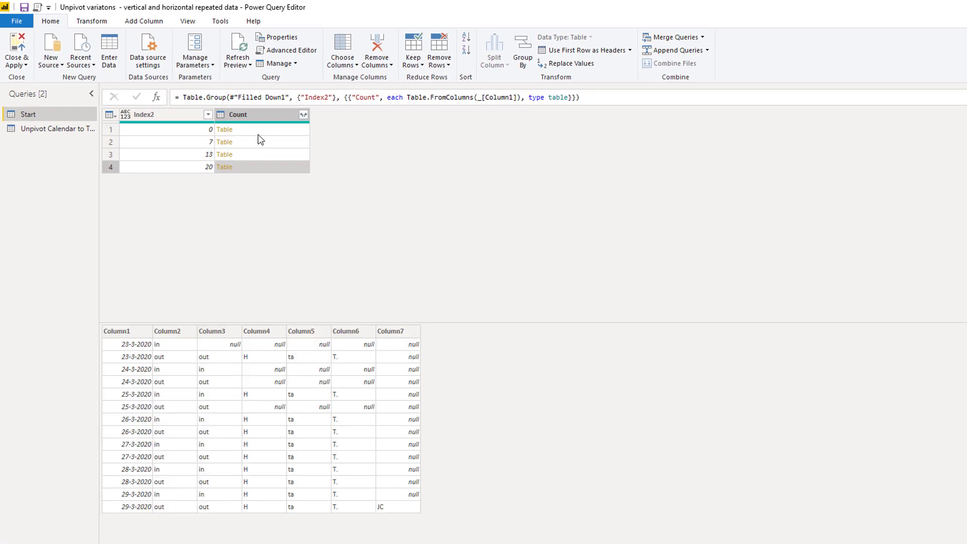
pyautogui.click(262, 132)
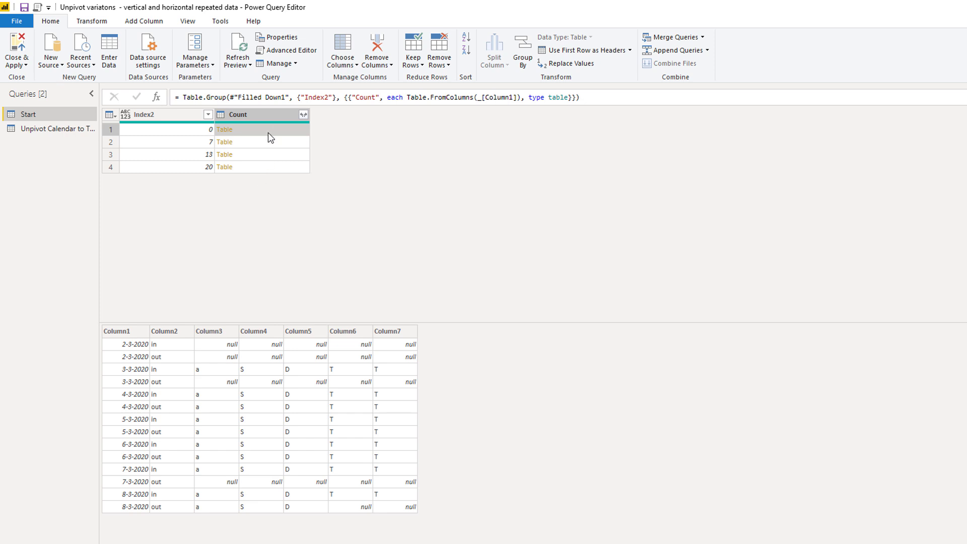
# Step: Add a custom step with the formula = Table.Combine(#"Grouped Rows"[Count])
pyautogui.click(157, 97)
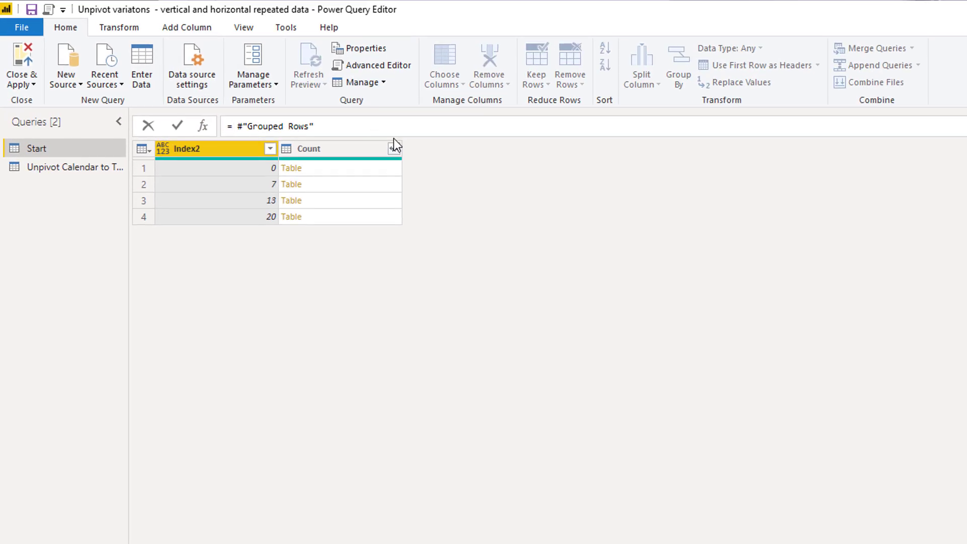
pyautogui.write('Ta')
pyautogui.write('ble.c')
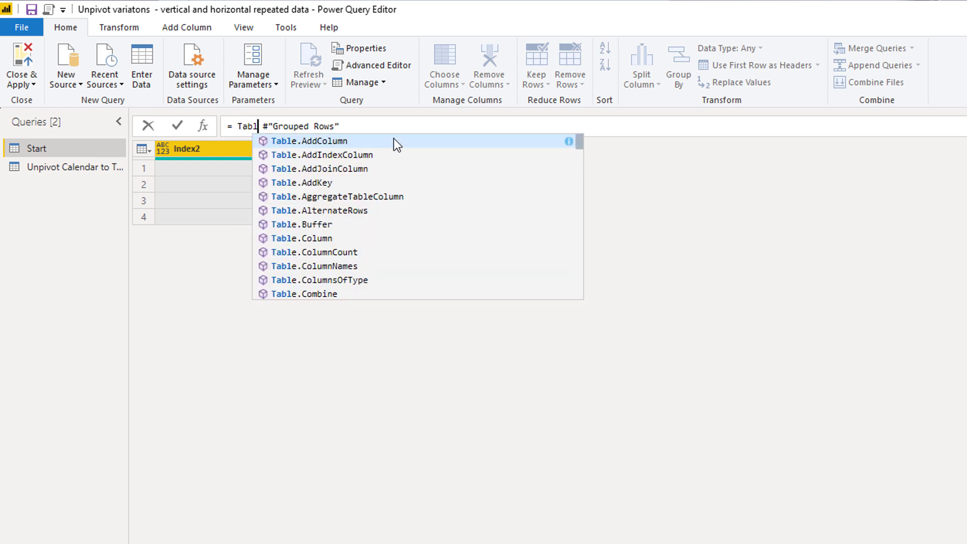
pyautogui.write('om')
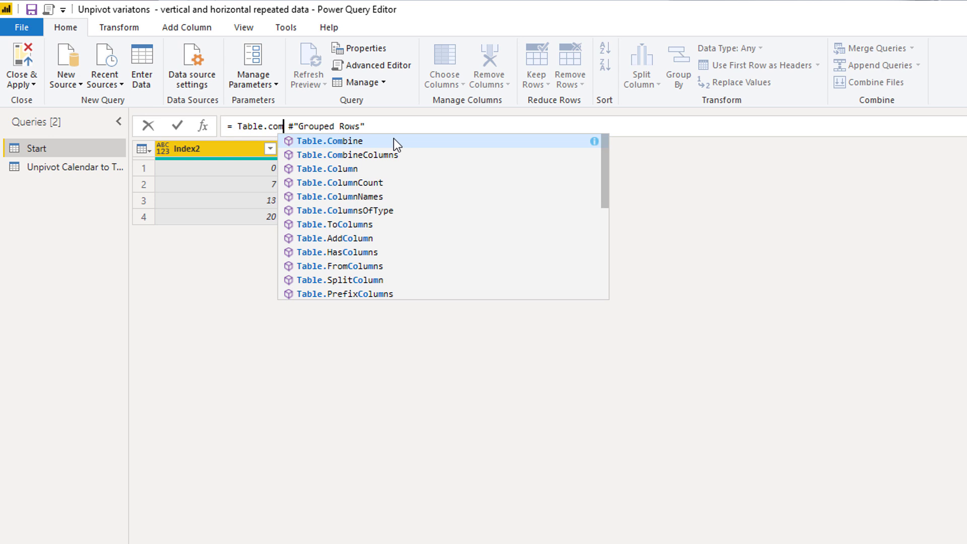
pyautogui.press('Tab')
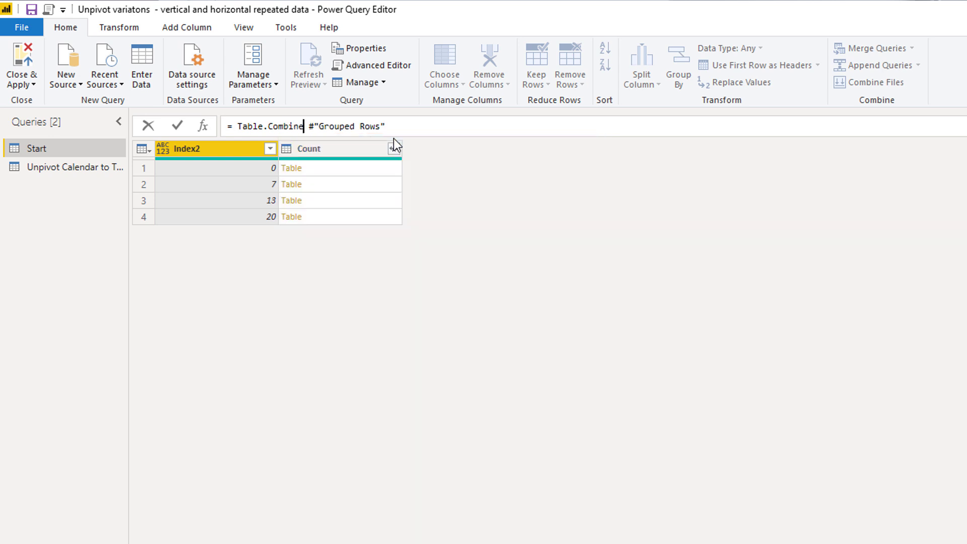
pyautogui.write('(')
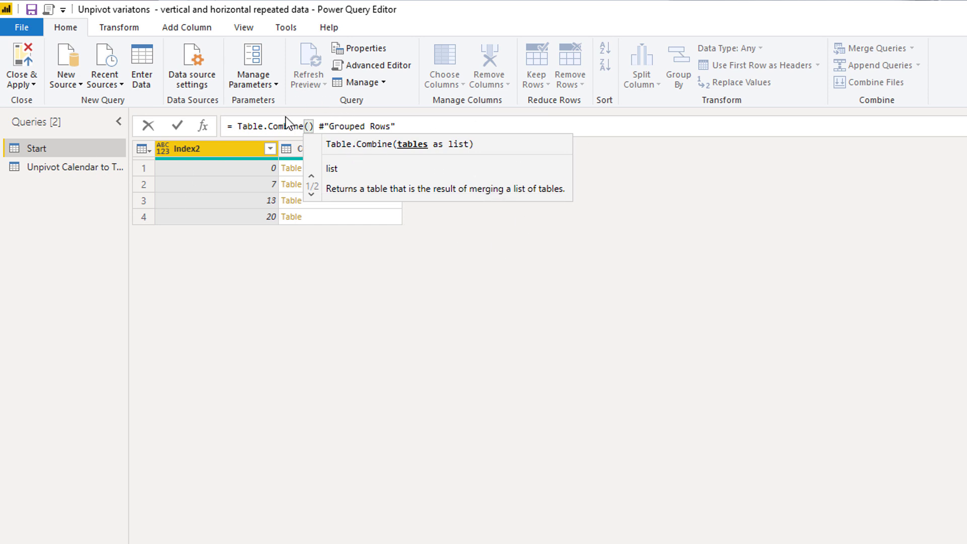
pyautogui.press('Delete')
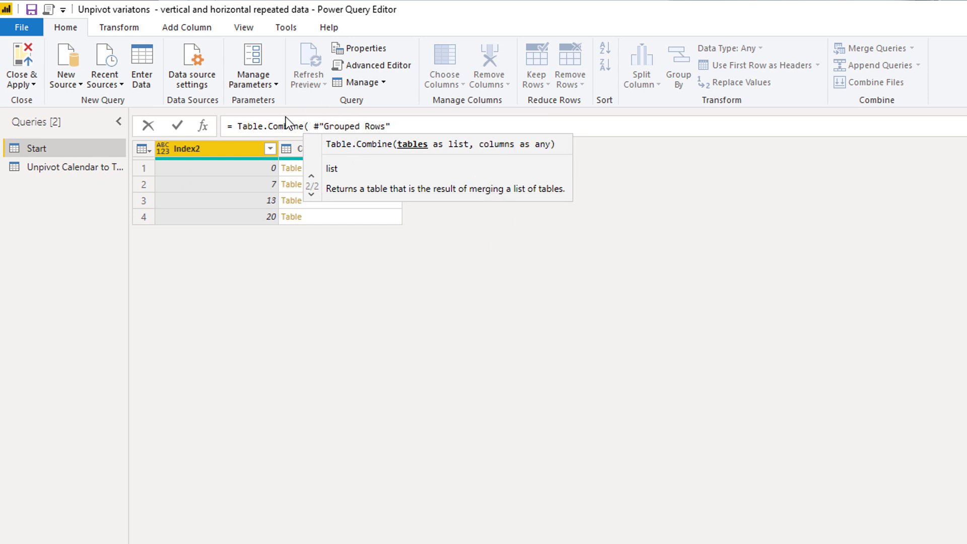
pyautogui.click(426, 123)
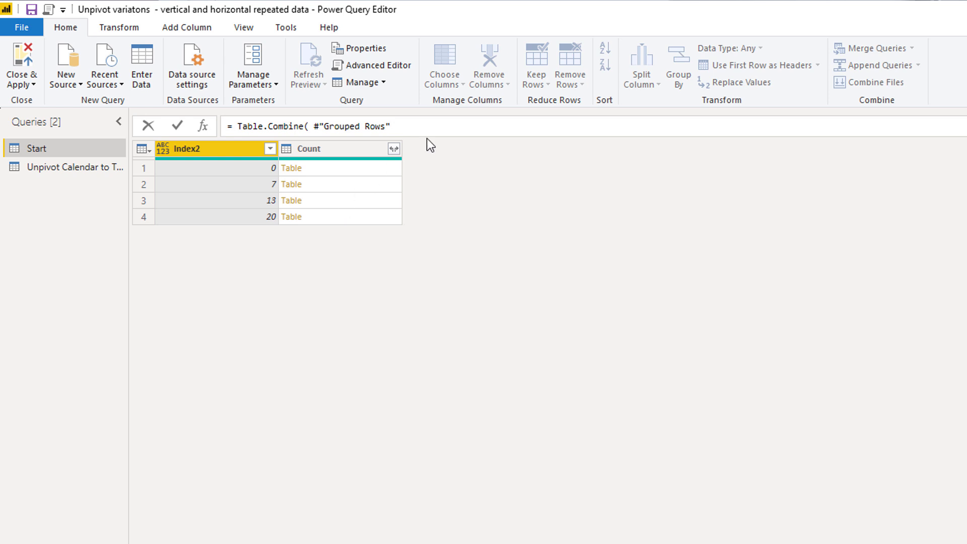
pyautogui.write('[')
pyautogui.write('Count')
pyautogui.click(434, 128)
pyautogui.write(')')
pyautogui.press('Return')
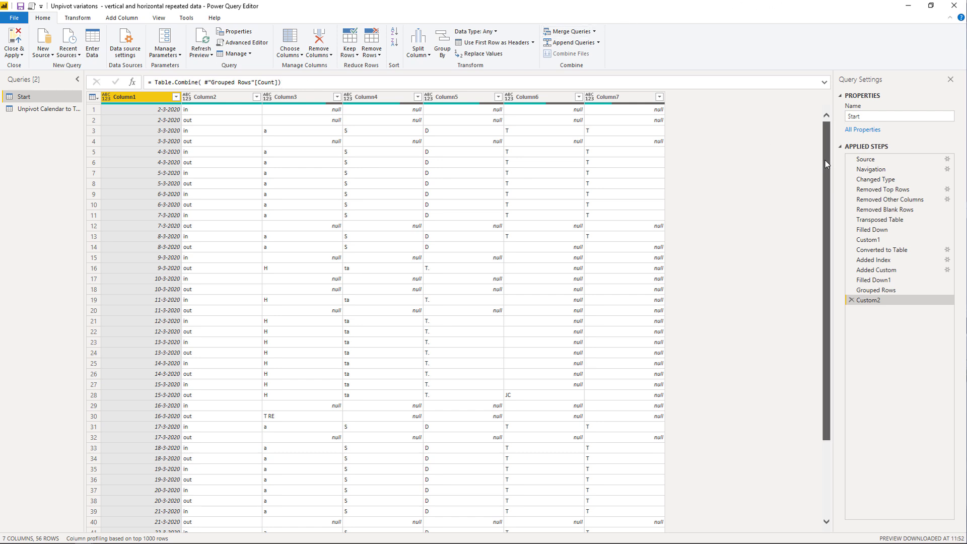
pyautogui.click(882, 290)
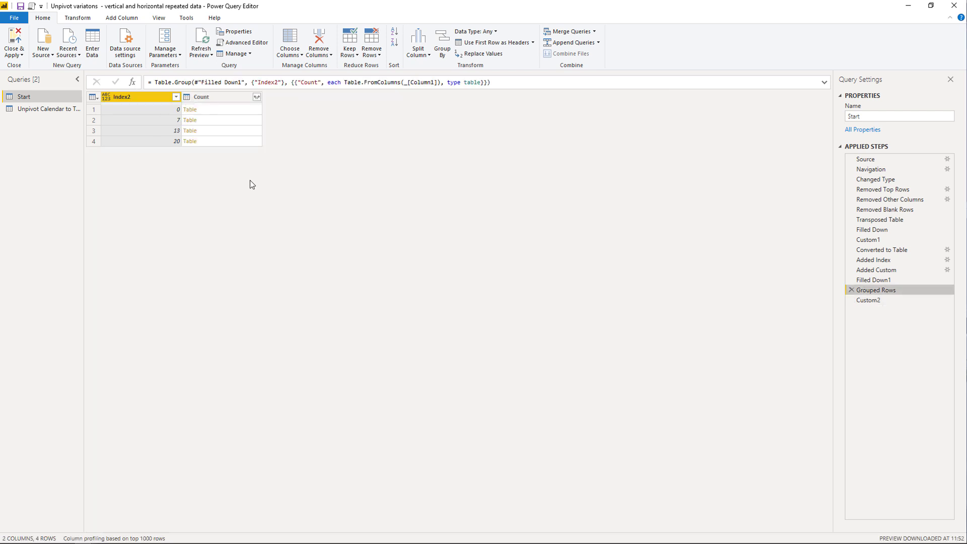
pyautogui.click(225, 111)
pyautogui.click(224, 119)
pyautogui.click(224, 131)
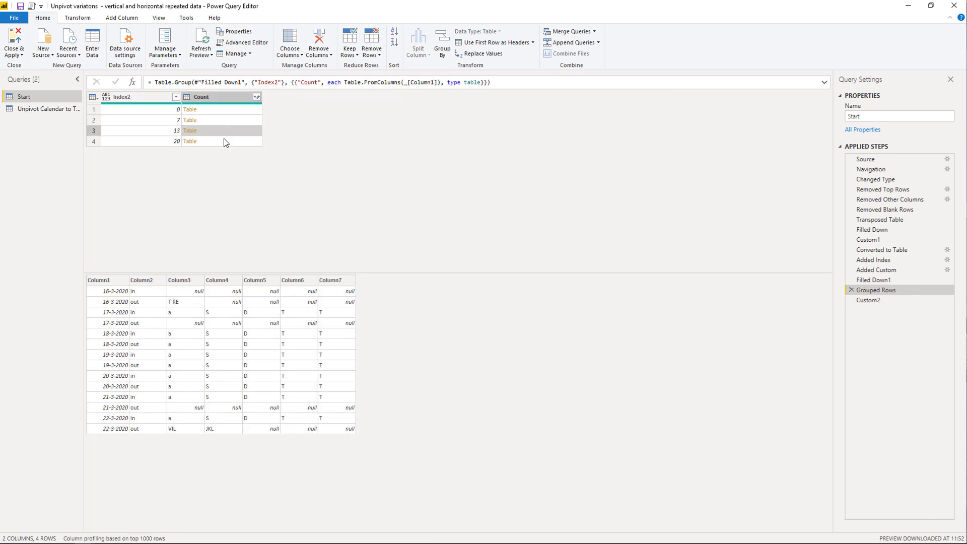
pyautogui.click(232, 111)
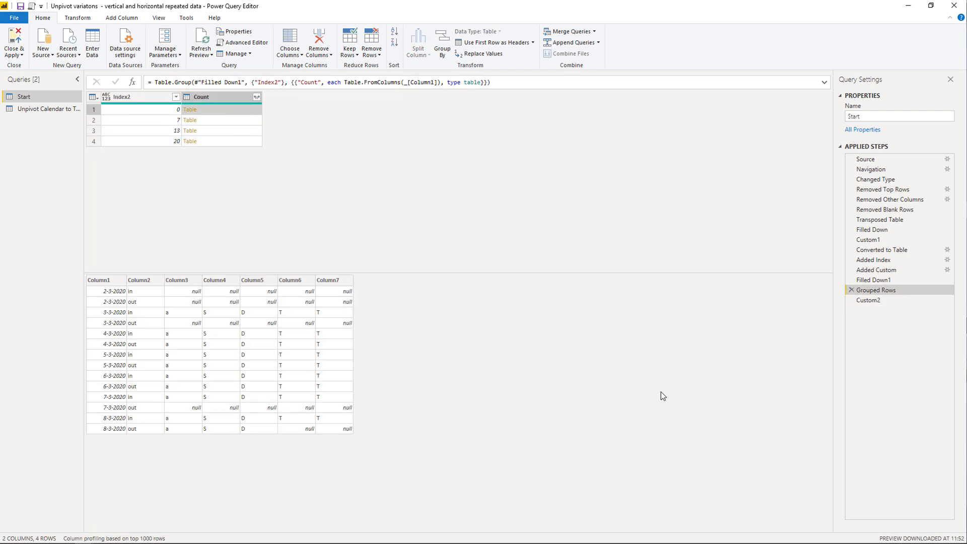
pyautogui.click(894, 301)
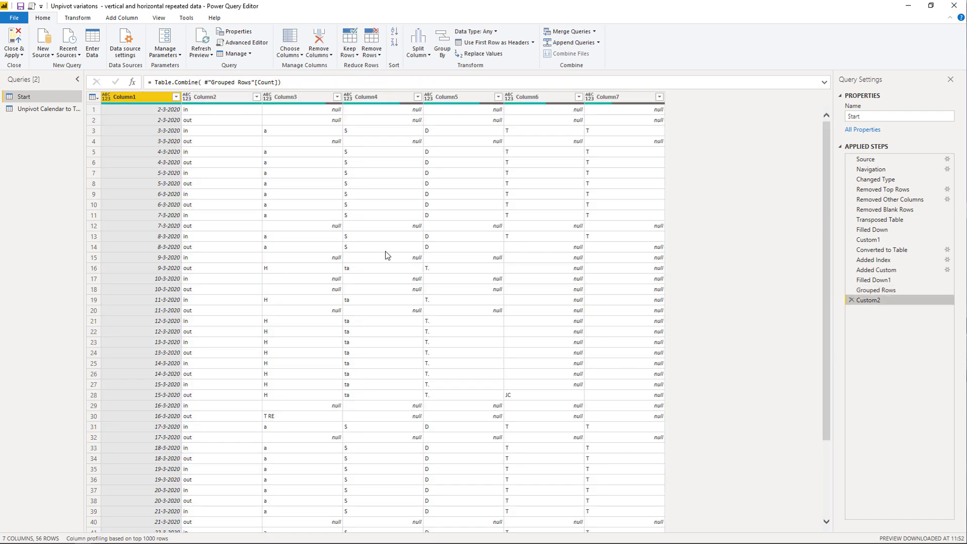
pyautogui.scroll(-5, 382, 262)
pyautogui.scroll(5, 381, 264)
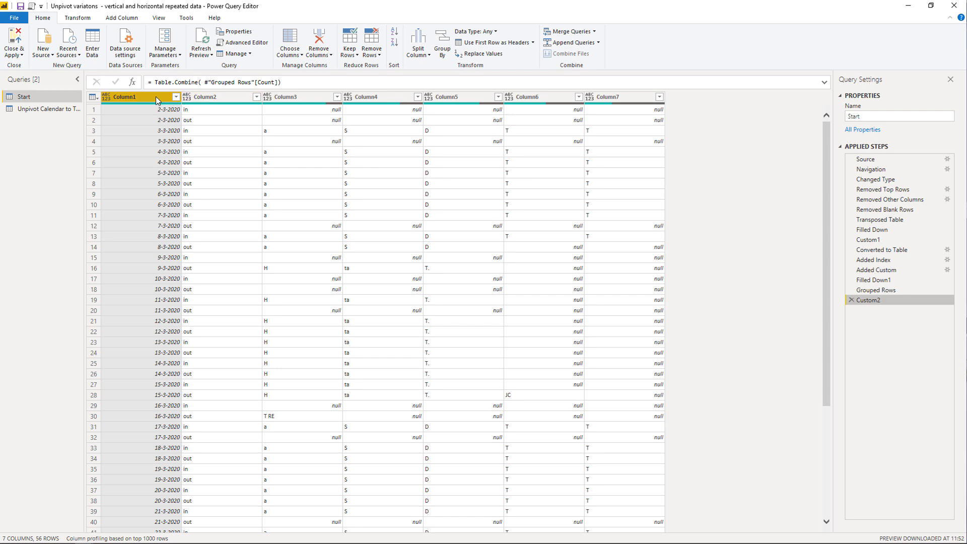
# Step: Unpivot all columns except Column1 and Column2
pyautogui.keyDown('ctrl'); pyautogui.click(221, 93); pyautogui.keyUp('ctrl')
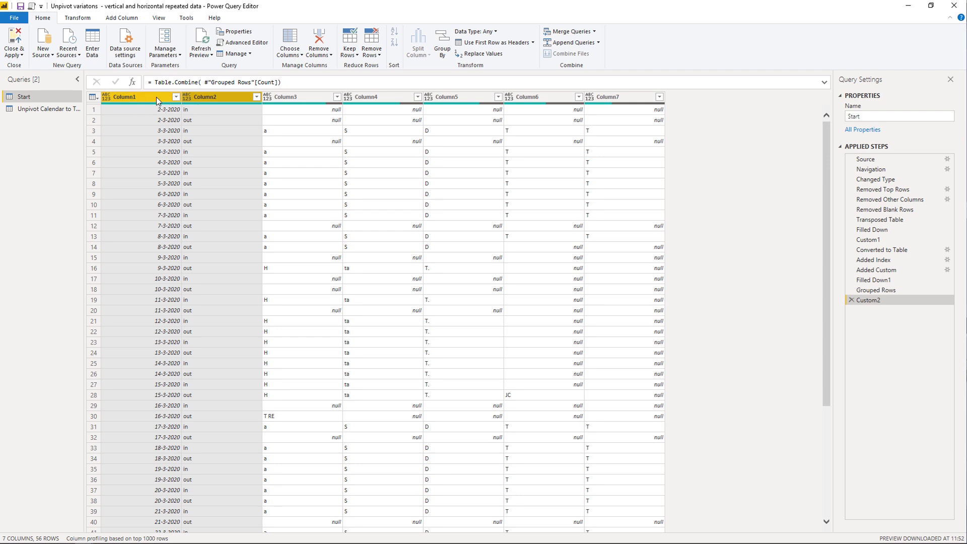
pyautogui.click(76, 19)
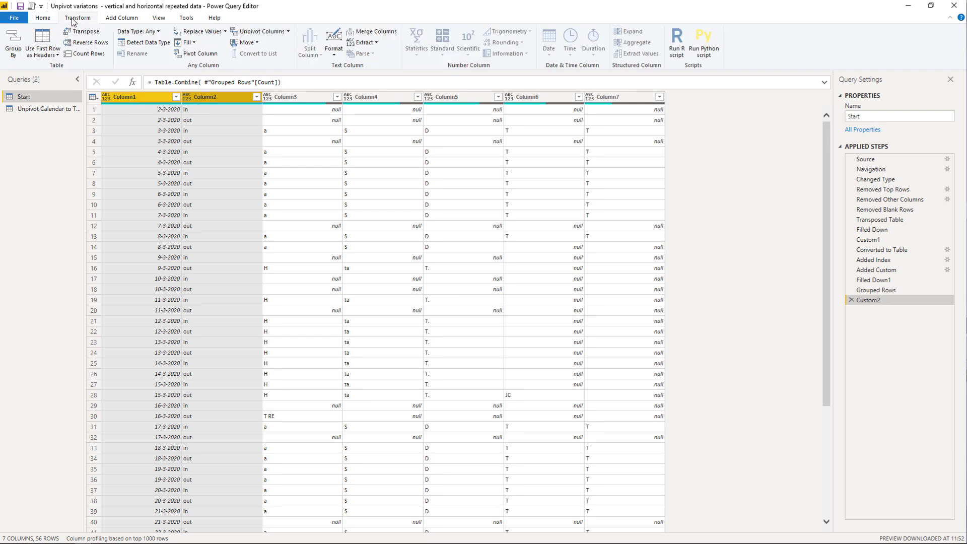
pyautogui.click(288, 32)
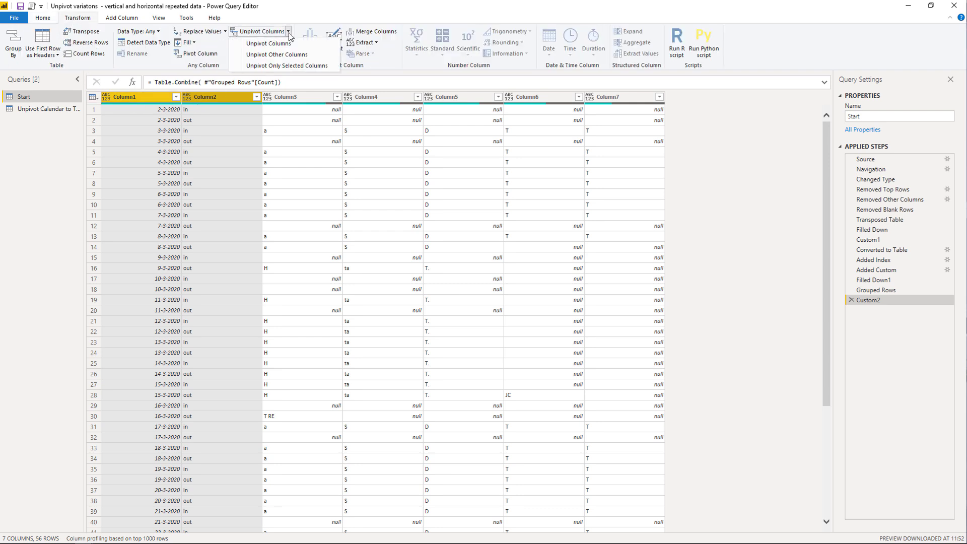
pyautogui.click(280, 56)
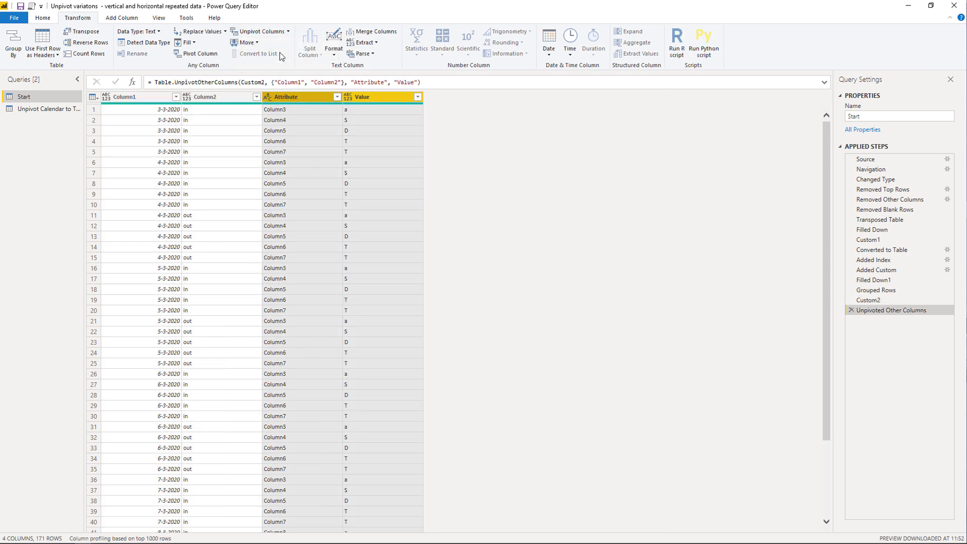
# Step: Keep only Column1, Column2 and Value, removing the Attribute column
pyautogui.click(317, 100)
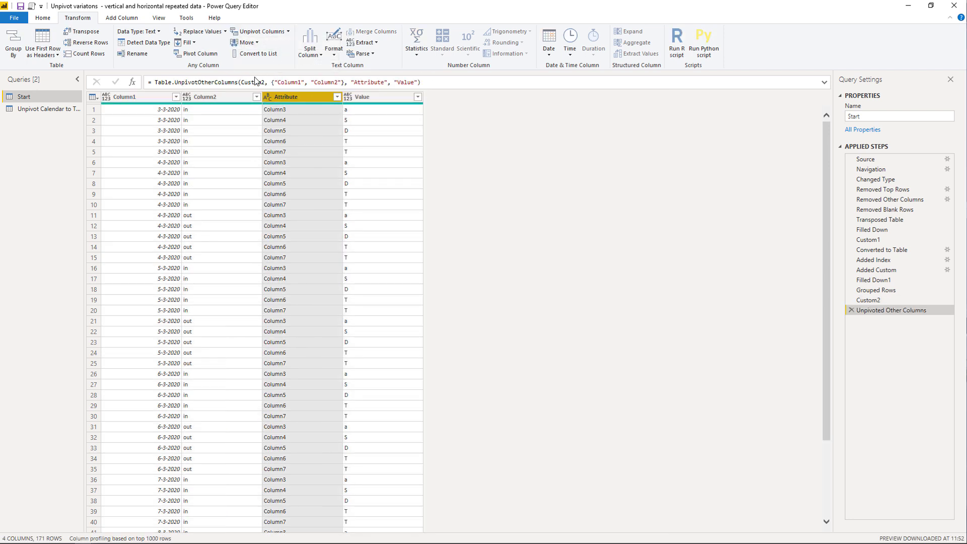
pyautogui.click(42, 20)
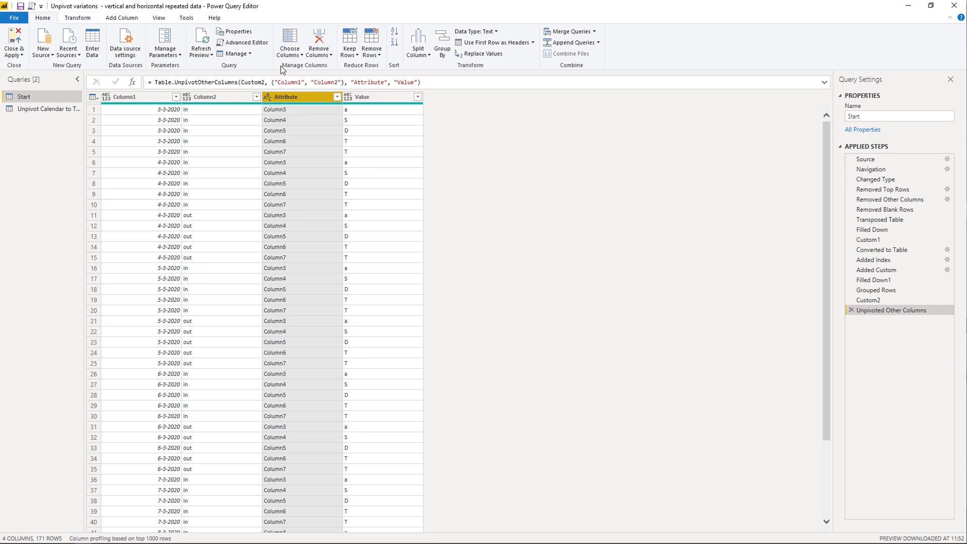
pyautogui.click(290, 52)
pyautogui.click(315, 66)
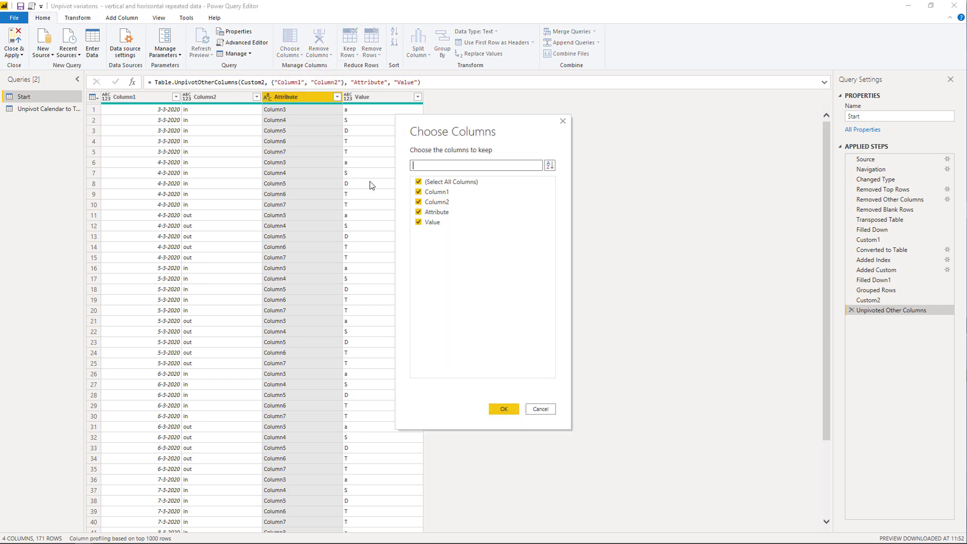
pyautogui.click(418, 212)
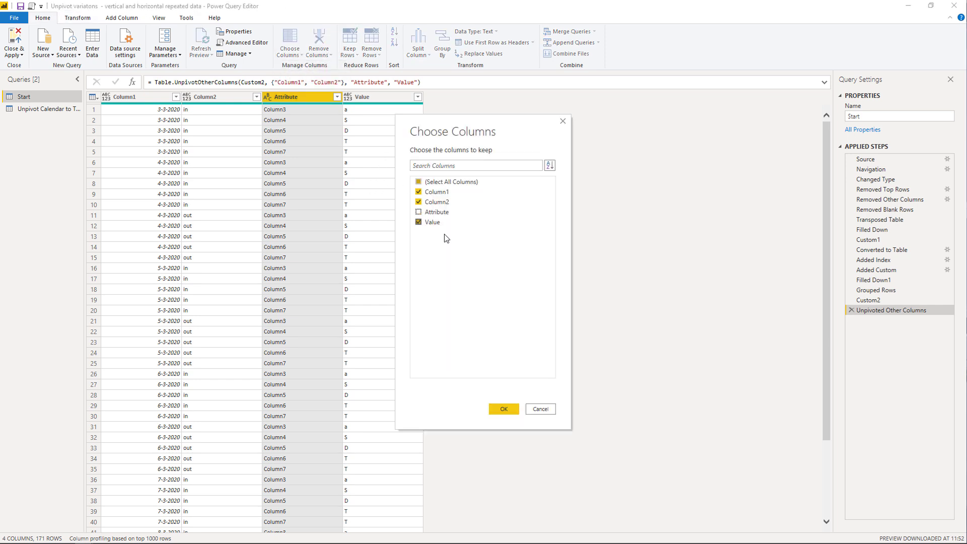
pyautogui.click(493, 409)
pyautogui.click(132, 97)
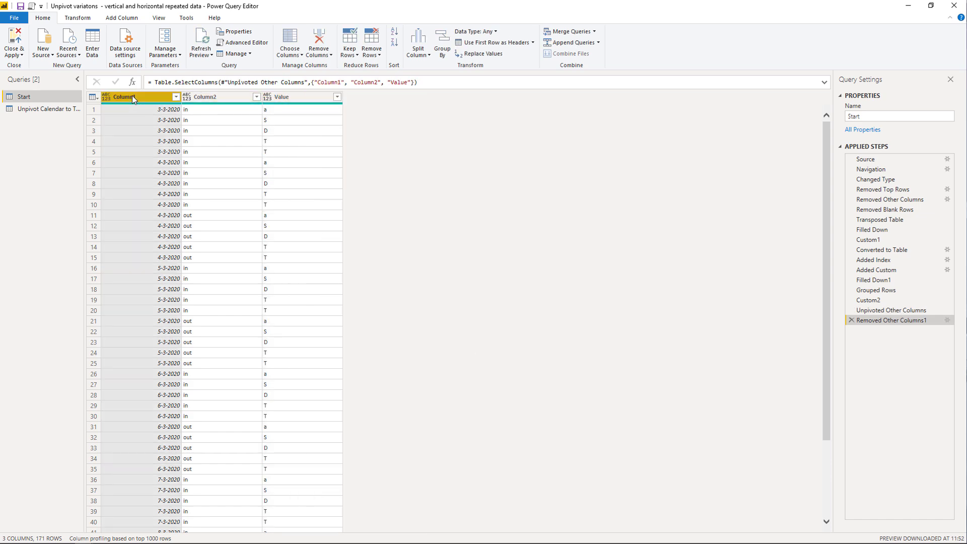
# Step: Rename the columns to Date, Movements and Name
pyautogui.doubleClick(129, 97)
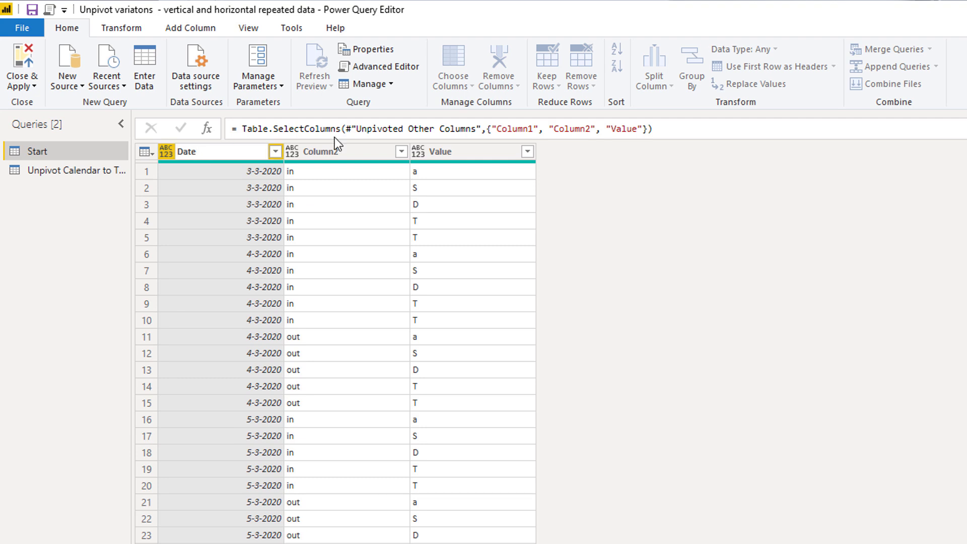
pyautogui.click(352, 152)
pyautogui.doubleClick(343, 151)
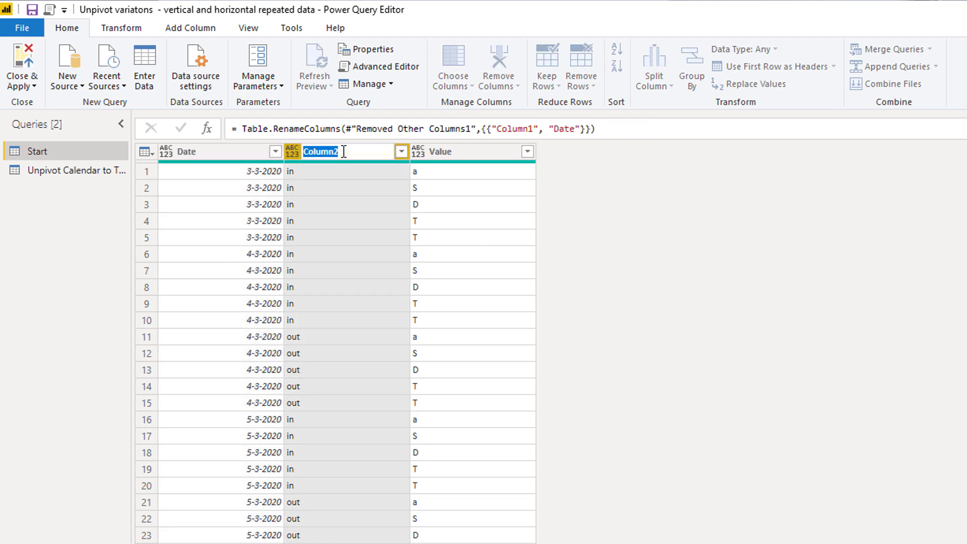
pyautogui.write('Movem')
pyautogui.press('BackSpace')
pyautogui.press('BackSpace')
pyautogui.write('ements')
pyautogui.press('Return')
pyautogui.doubleClick(454, 154)
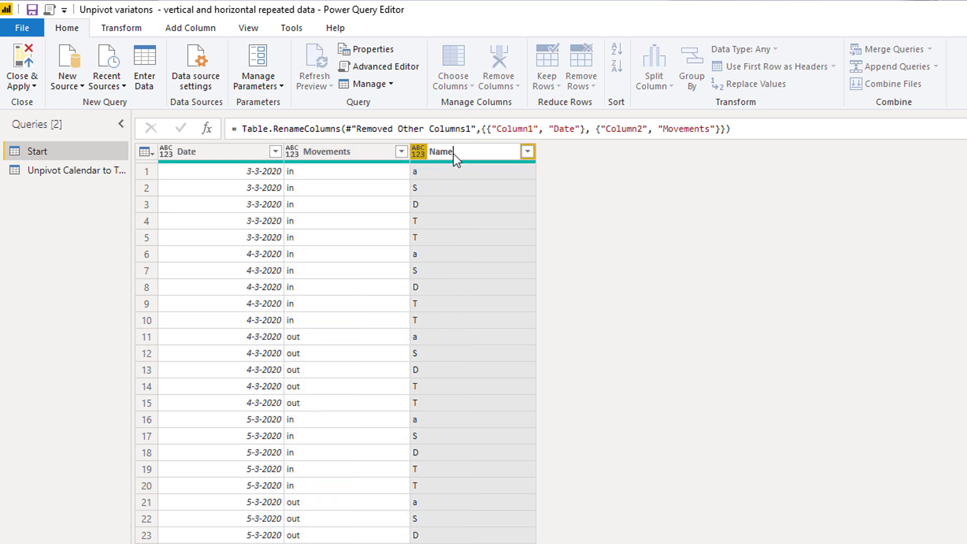
pyautogui.press('Return')
# Step: Set Date to the date type and Movements and Name to text
pyautogui.click(163, 154)
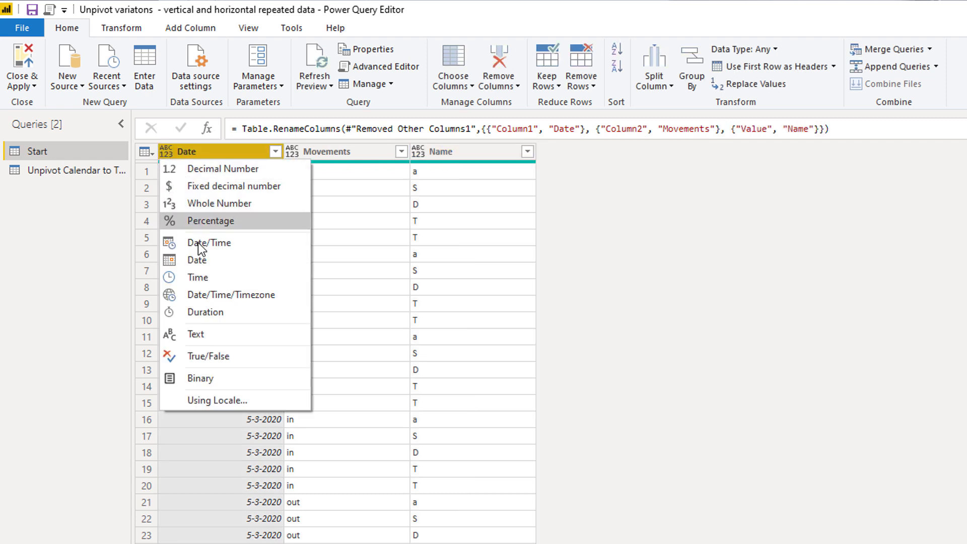
pyautogui.click(198, 259)
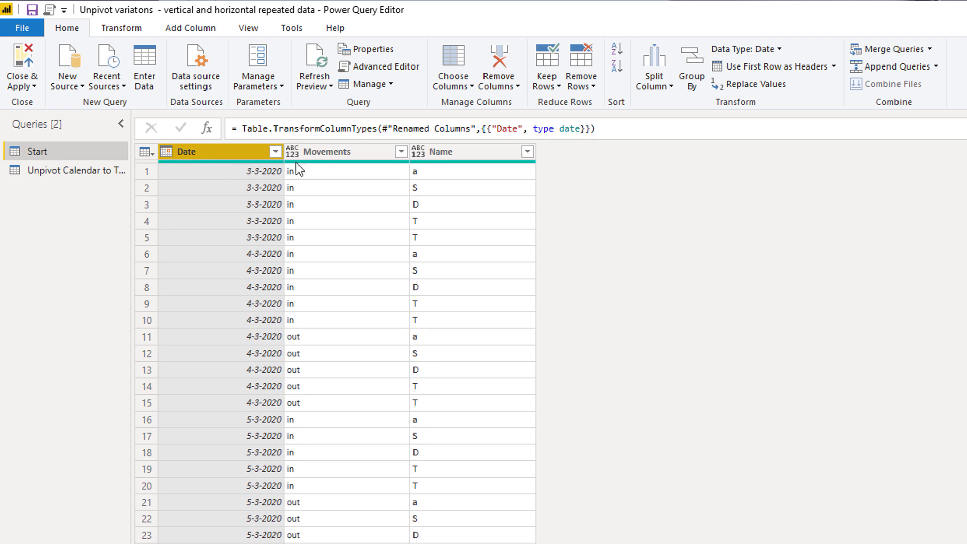
pyautogui.click(327, 151)
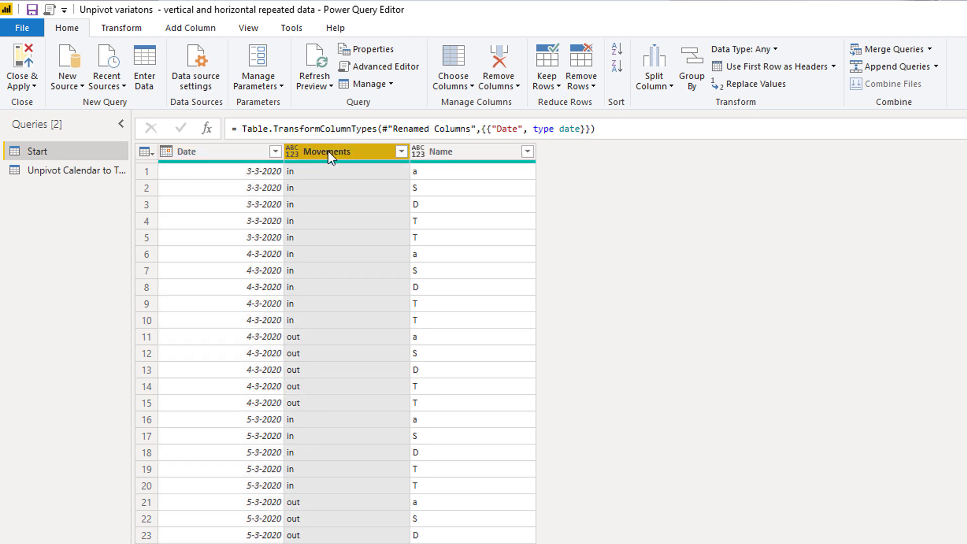
pyautogui.keyDown('ctrl'); pyautogui.click(448, 153); pyautogui.keyUp('ctrl')
pyautogui.click(418, 153)
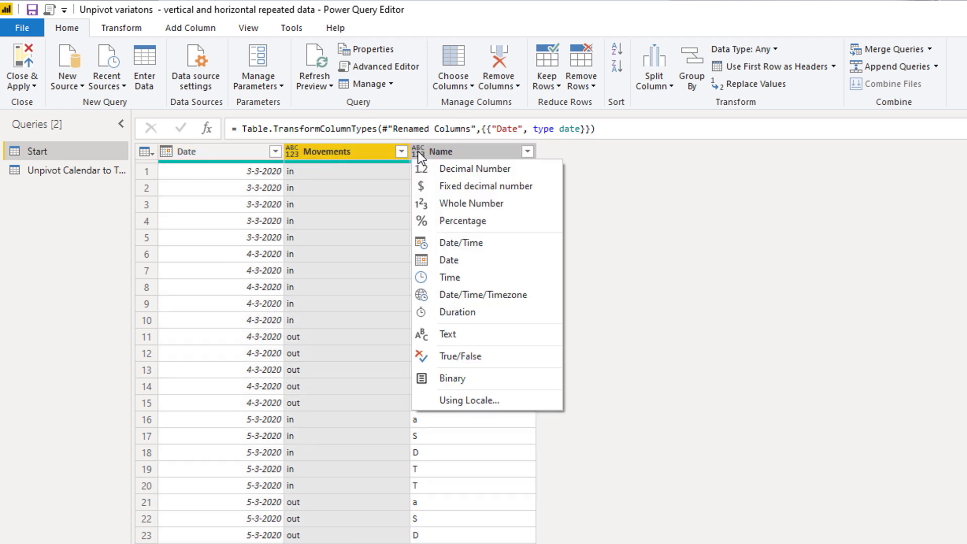
pyautogui.click(444, 333)
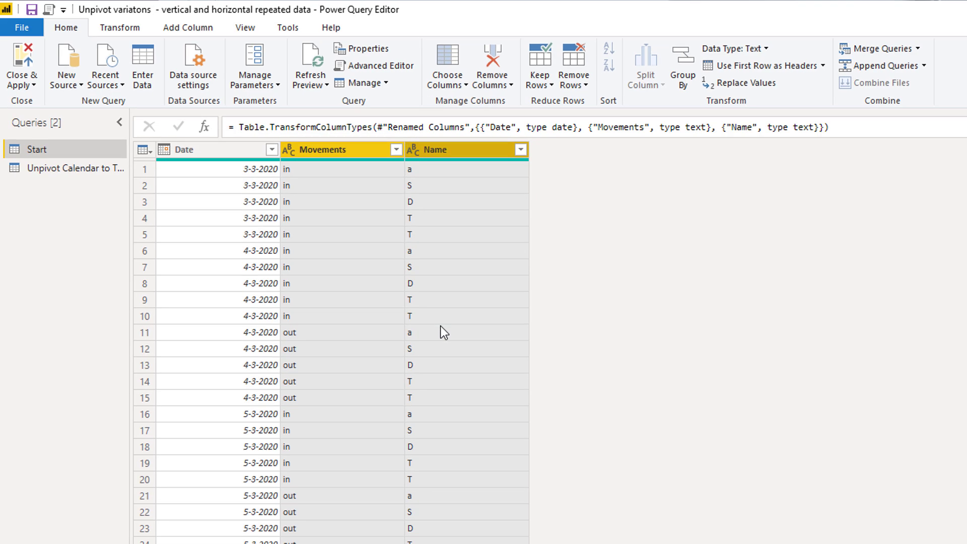